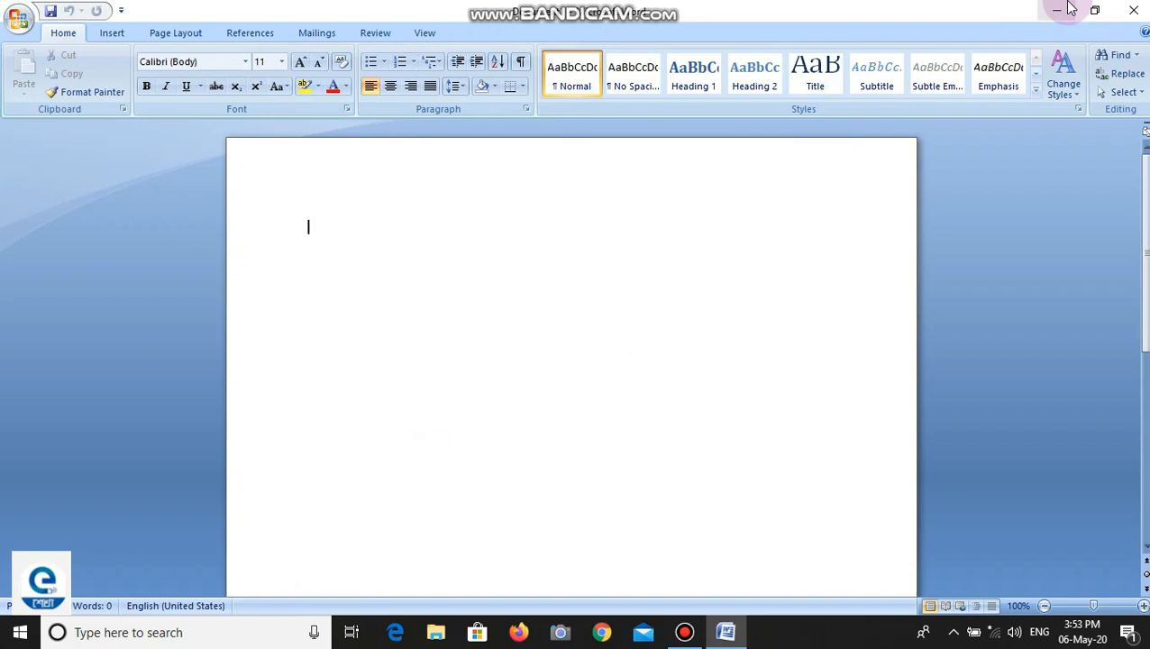
# - Generate two paragraphs of sample text in the blank document with =rand(2)
pyautogui.write('=ra')
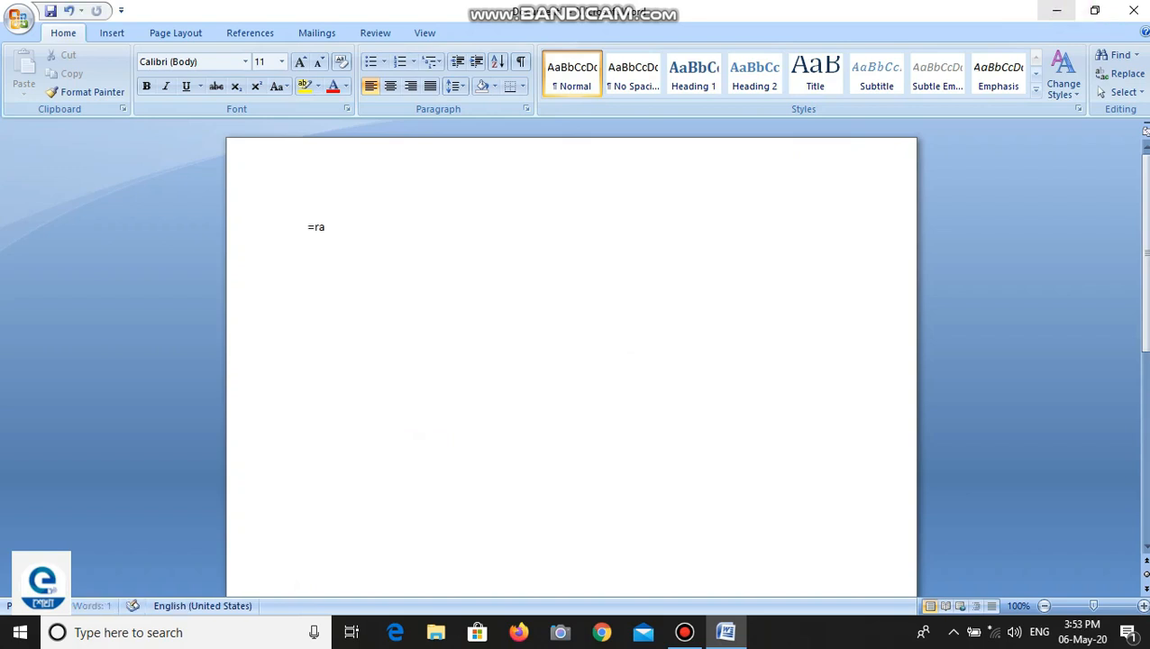
pyautogui.write('nd(2)')
pyautogui.press('Return')
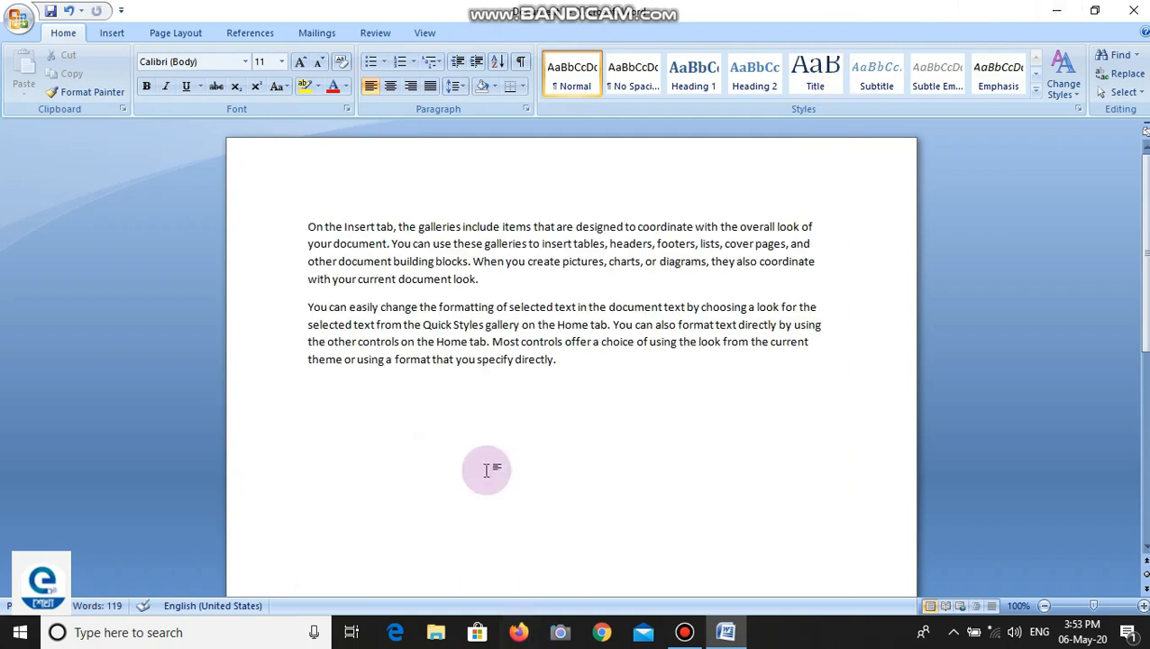
# - Enlarge the font size of the entire document text to 14 pt
pyautogui.hotkey('ctrl', 'a')
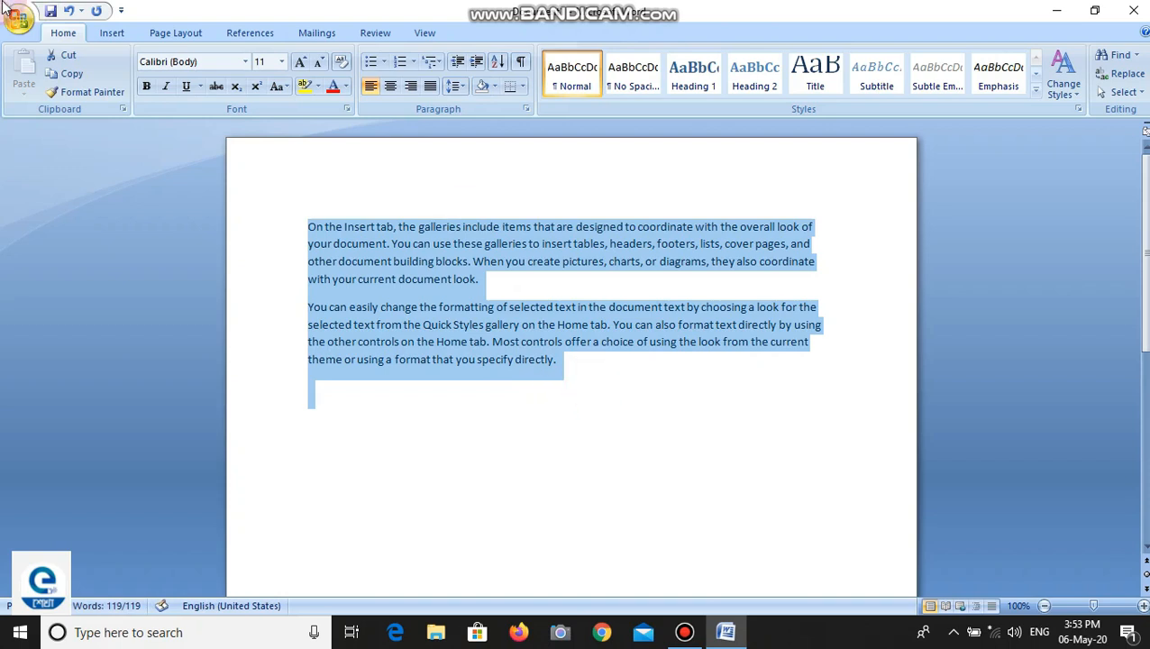
pyautogui.click(300, 61)
pyautogui.click(300, 61)
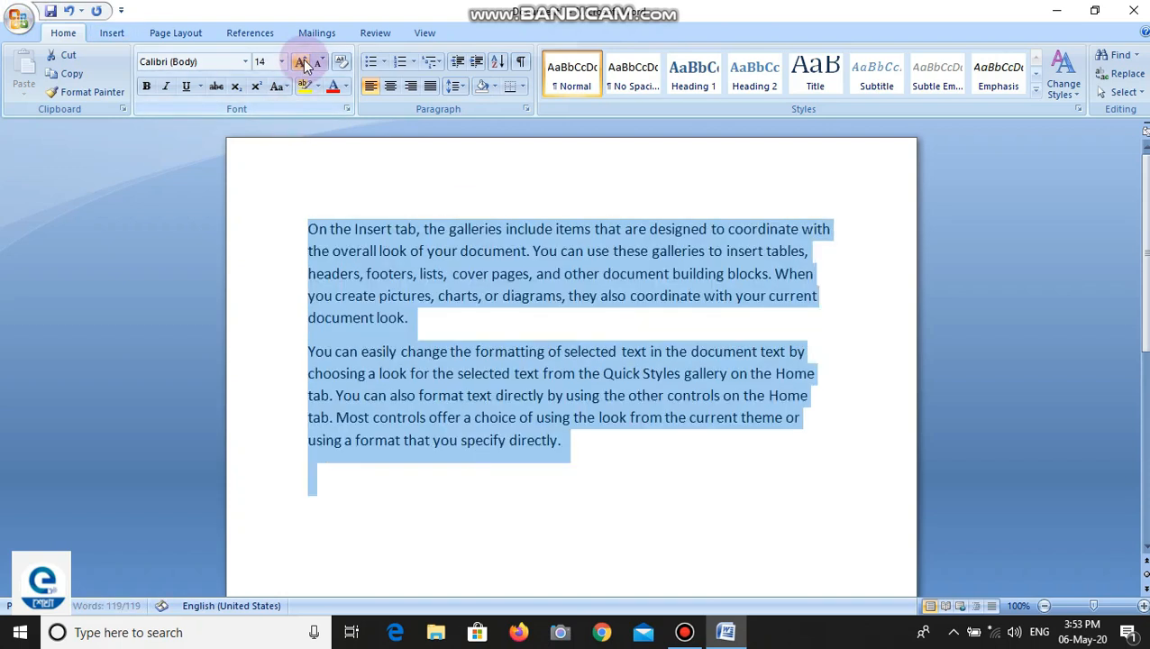
pyautogui.click(575, 527)
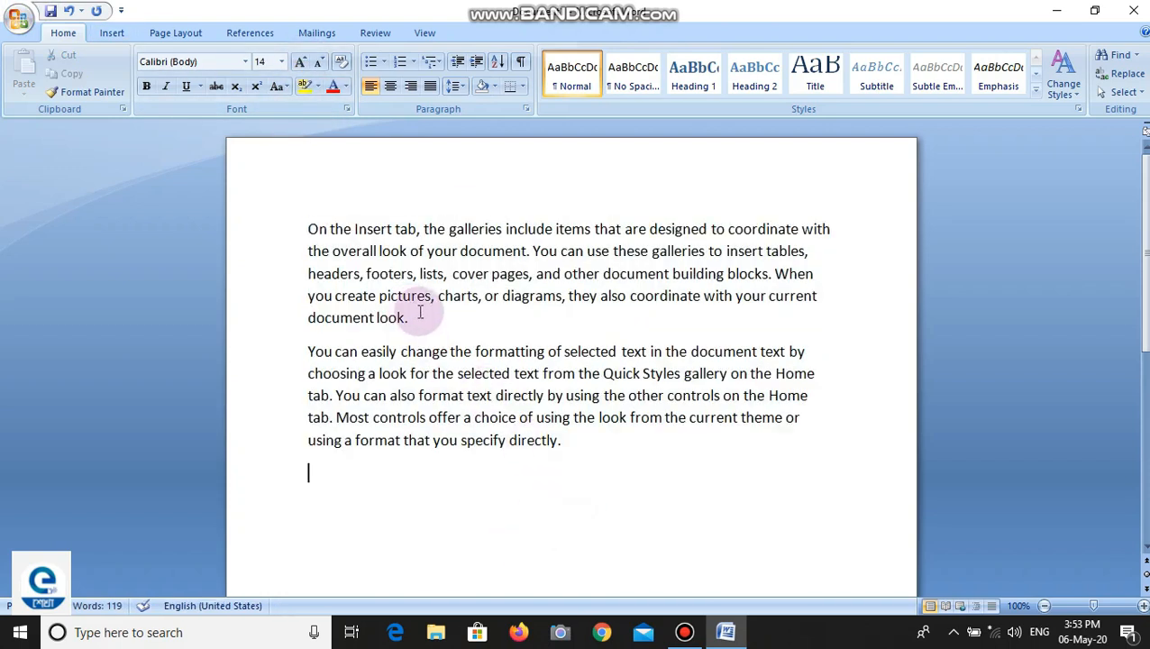
# - Format the first paragraph as bold, 18 pt, red text
pyautogui.moveTo(408, 318); pyautogui.dragTo(302, 207)
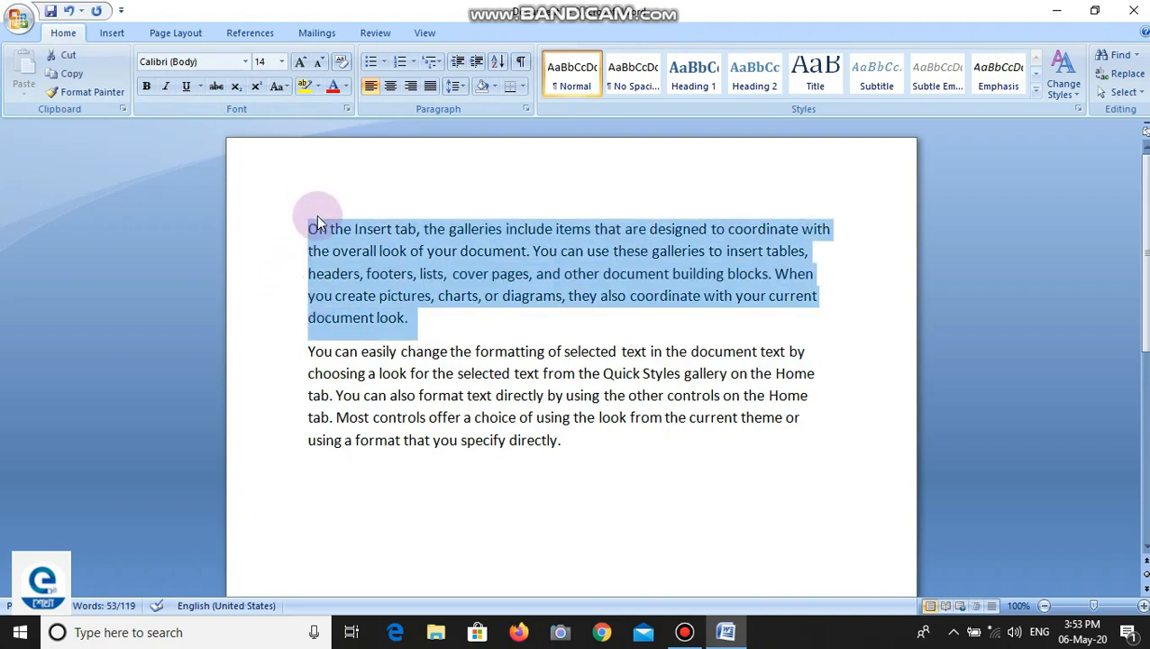
pyautogui.click(147, 88)
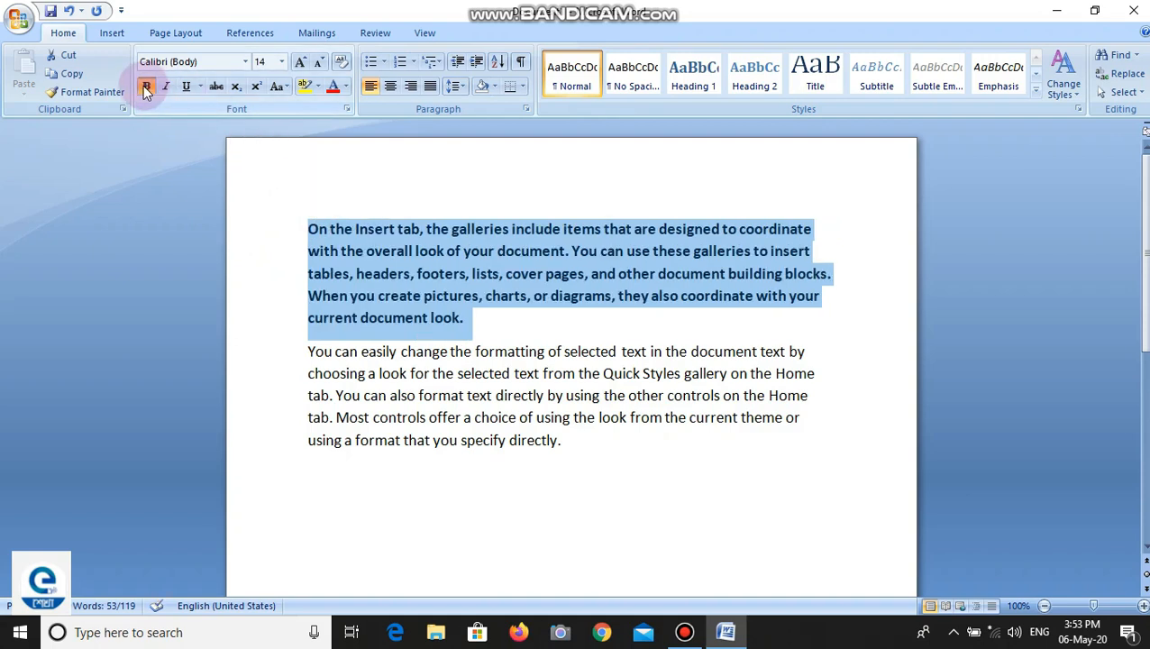
pyautogui.doubleClick(300, 63)
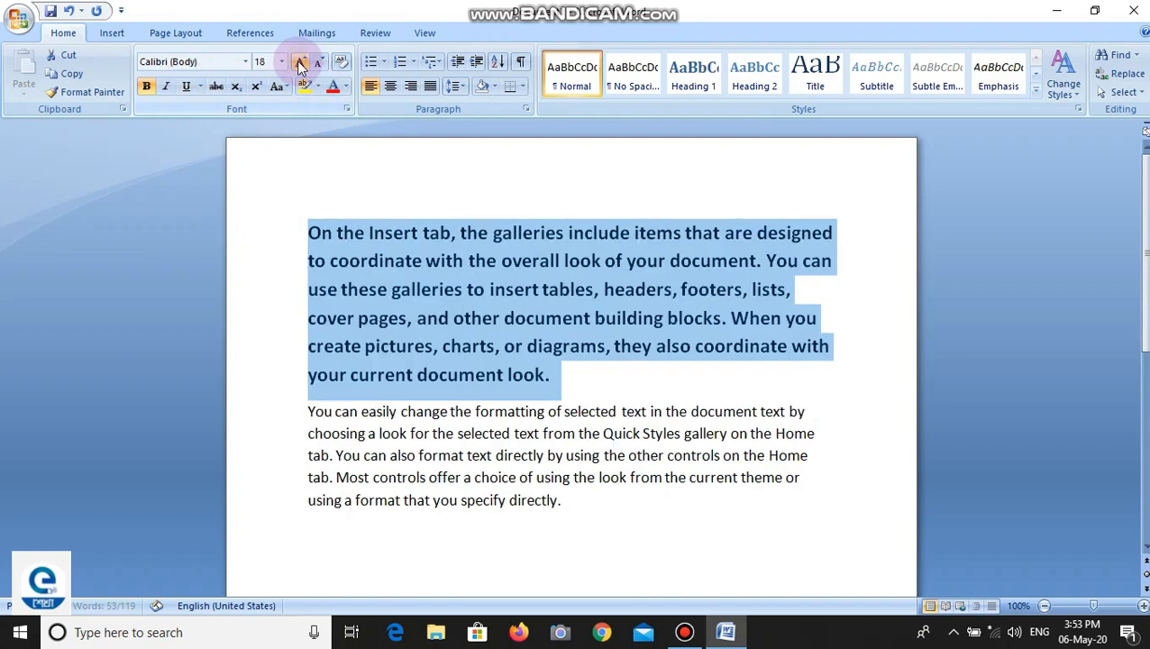
pyautogui.click(332, 88)
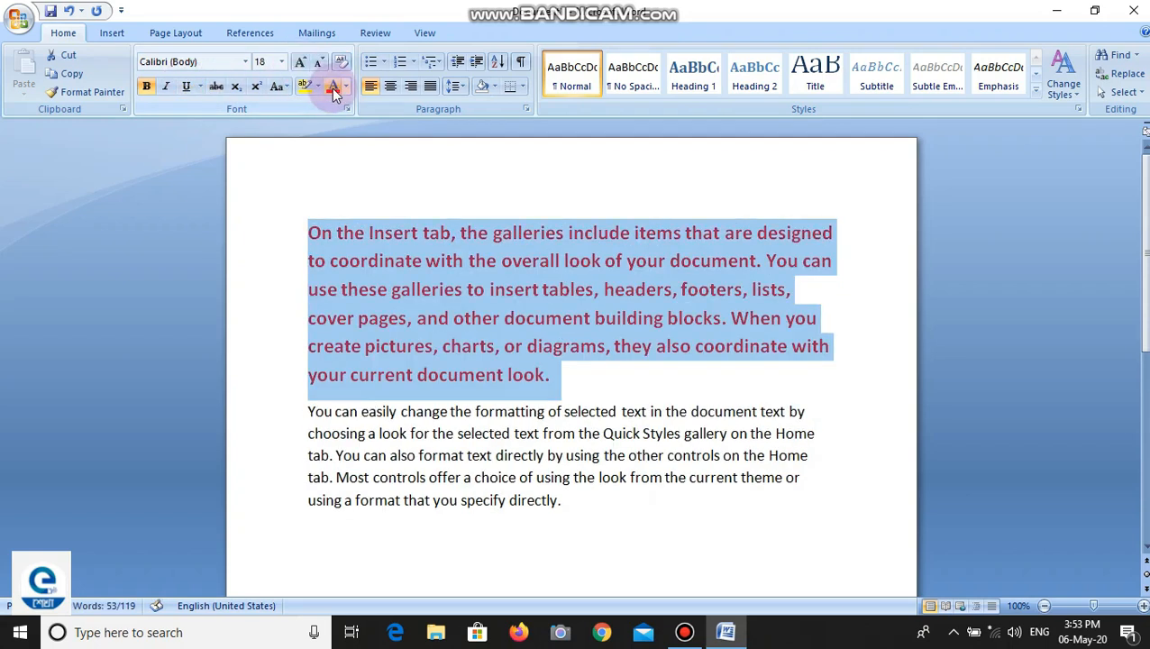
# - Make the first paragraph italic and set its font to Vrinda (Headings)
pyautogui.click(167, 87)
pyautogui.click(244, 66)
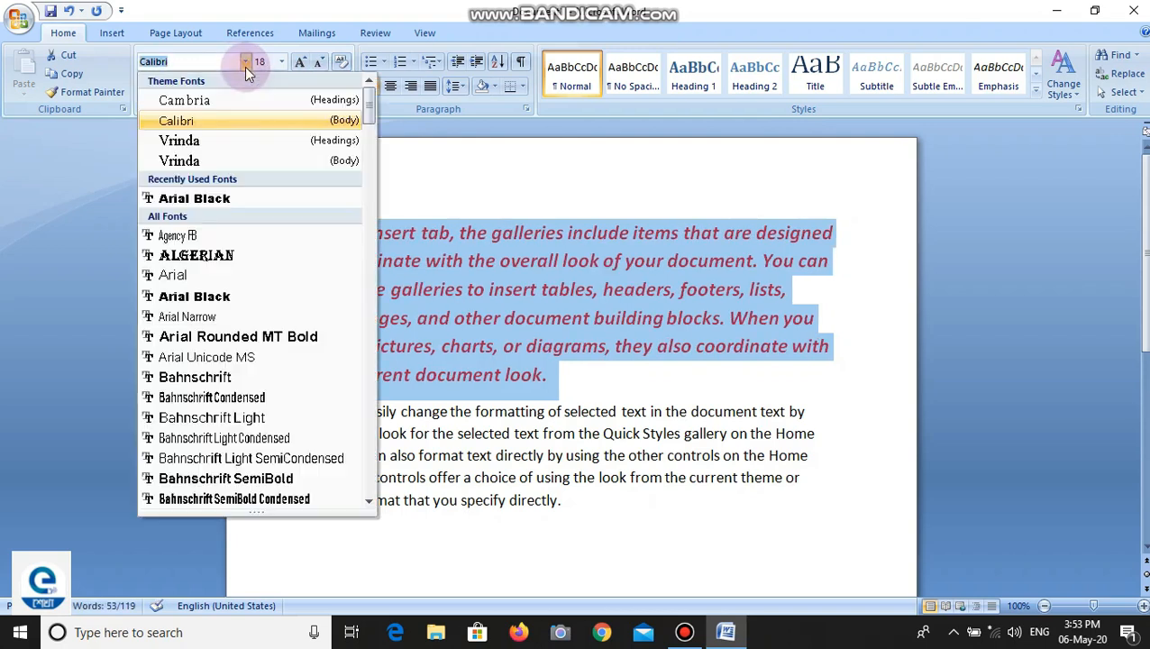
pyautogui.click(214, 139)
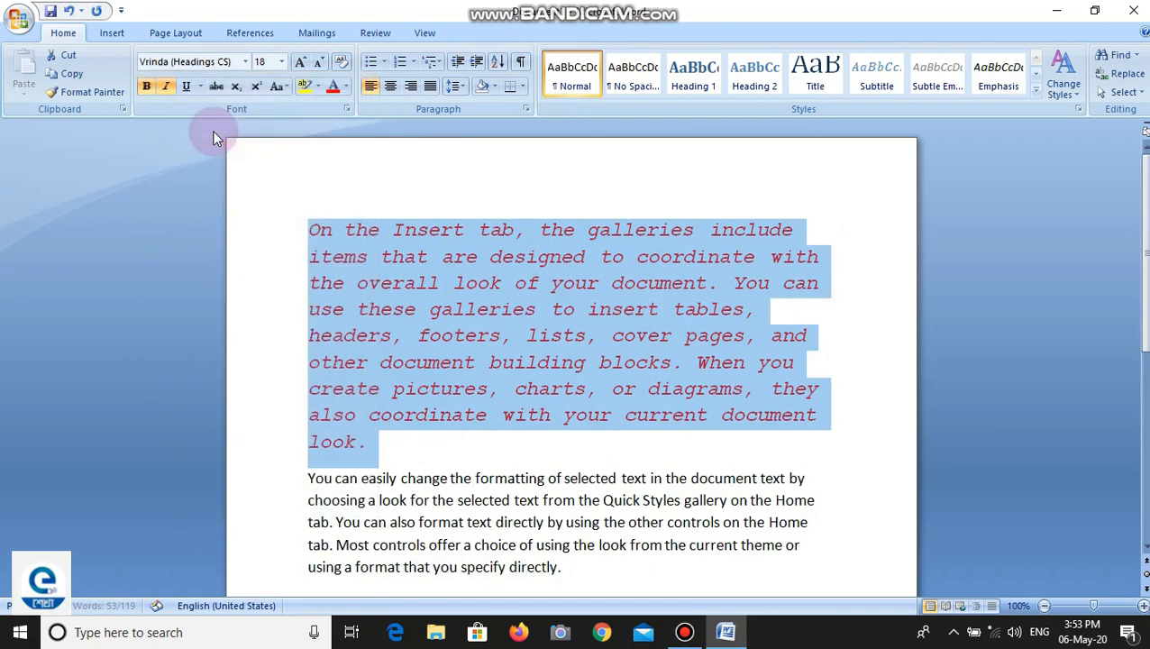
pyautogui.click(443, 447)
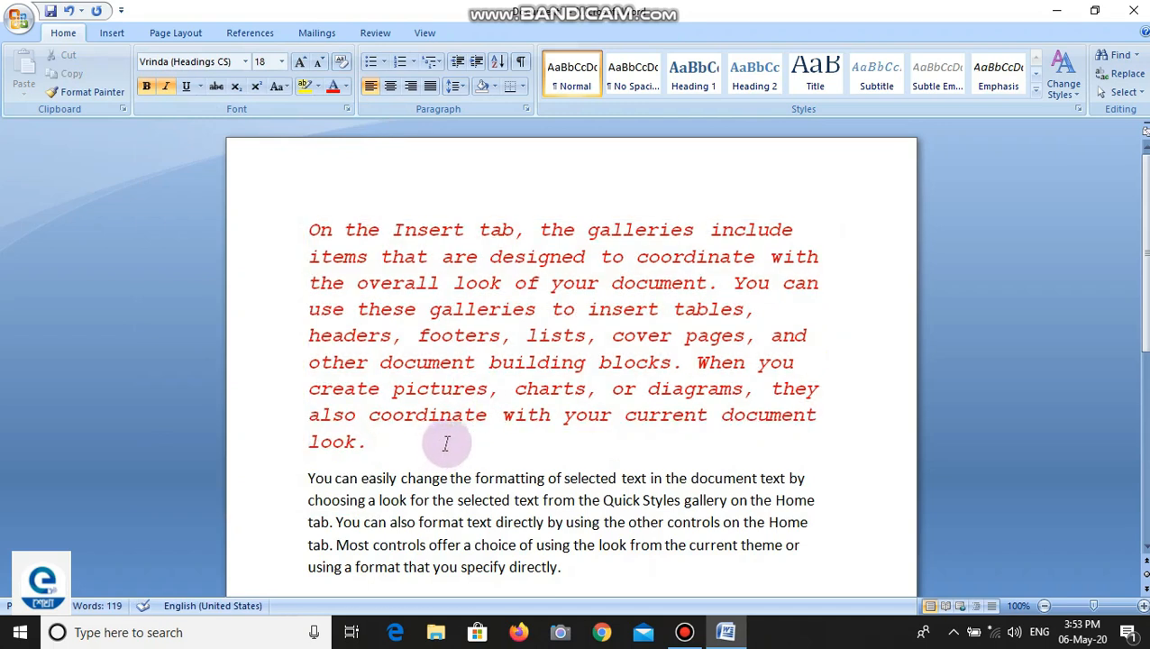
# - Copy the formatting of the first paragraph's ending with Format Painter onto the second paragraph, from "You can easily" through "using the look"
pyautogui.click(449, 523)
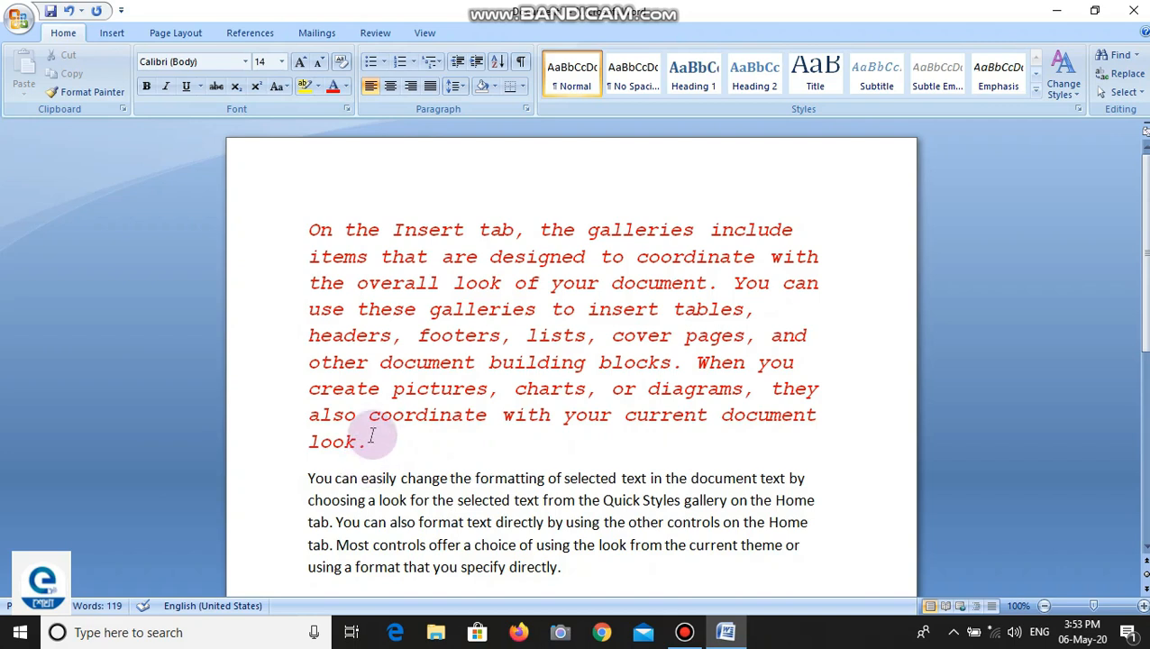
pyautogui.scroll(-1, 353, 251)
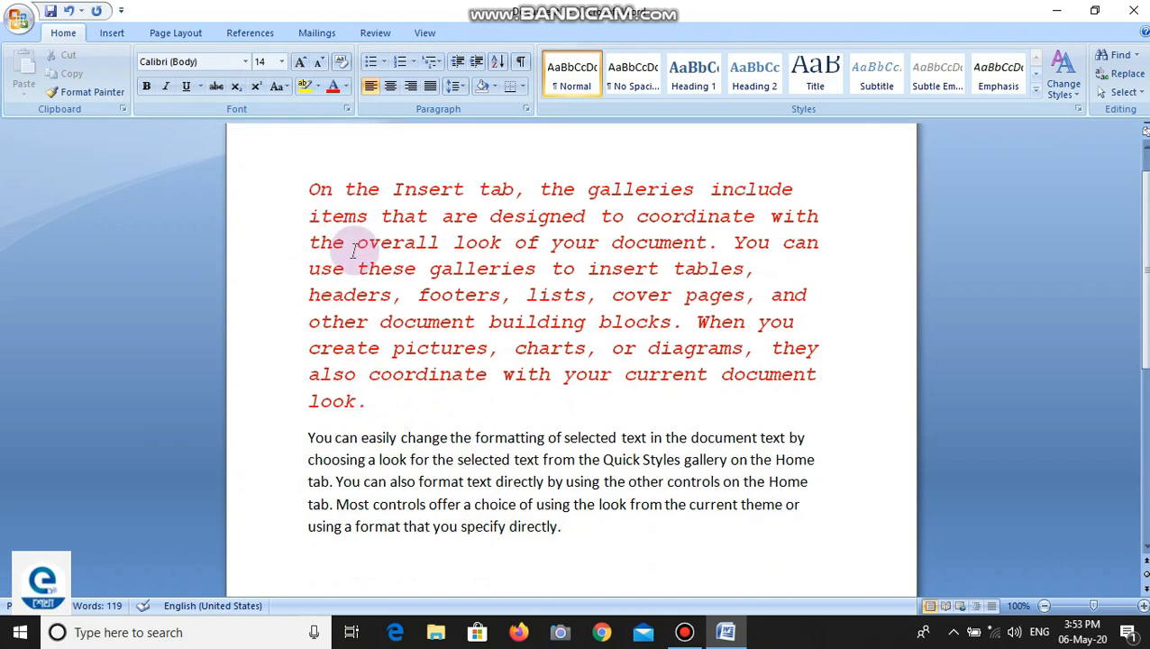
pyautogui.scroll(-1, 353, 252)
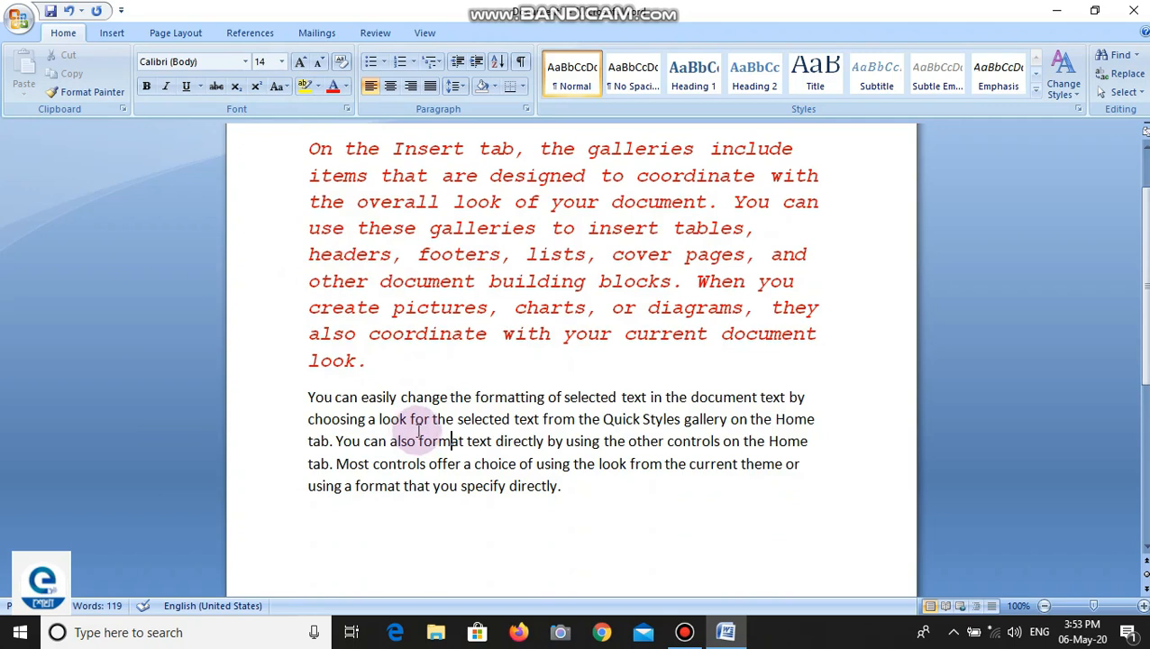
pyautogui.click(358, 282)
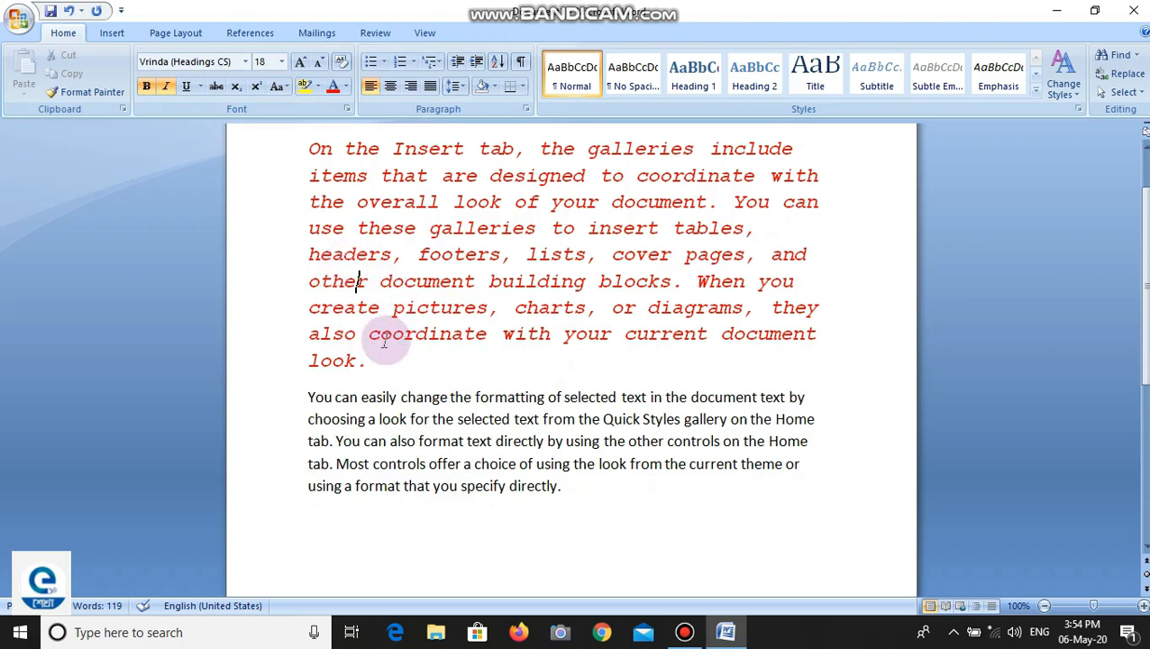
pyautogui.moveTo(361, 360); pyautogui.dragTo(200, 331)
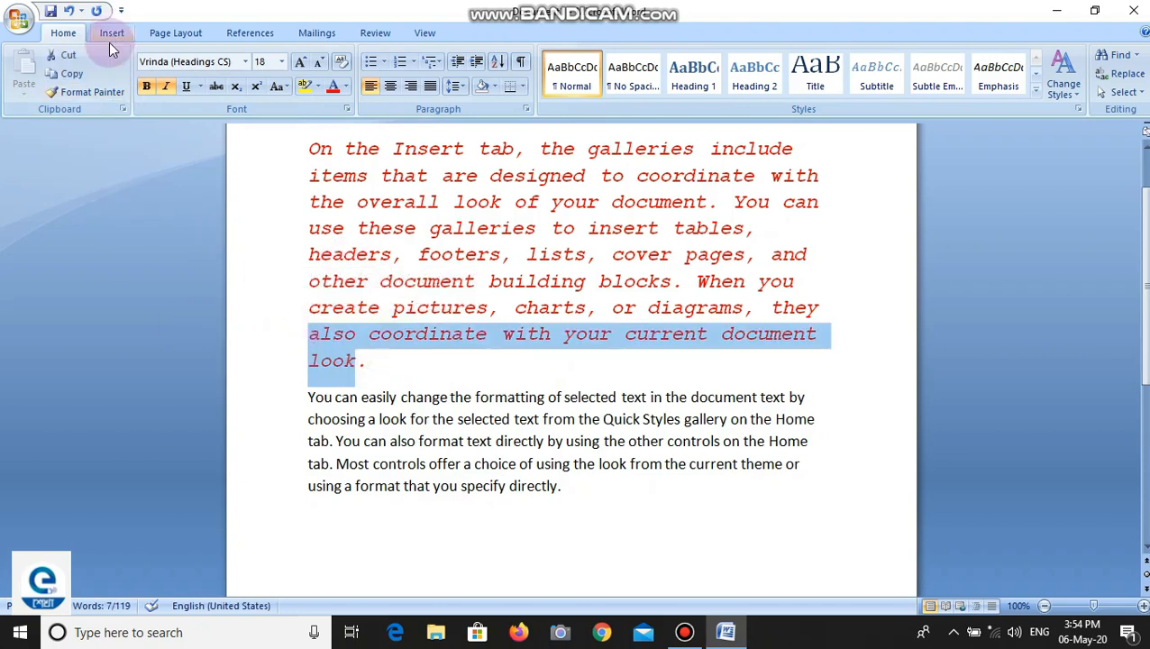
pyautogui.click(87, 91)
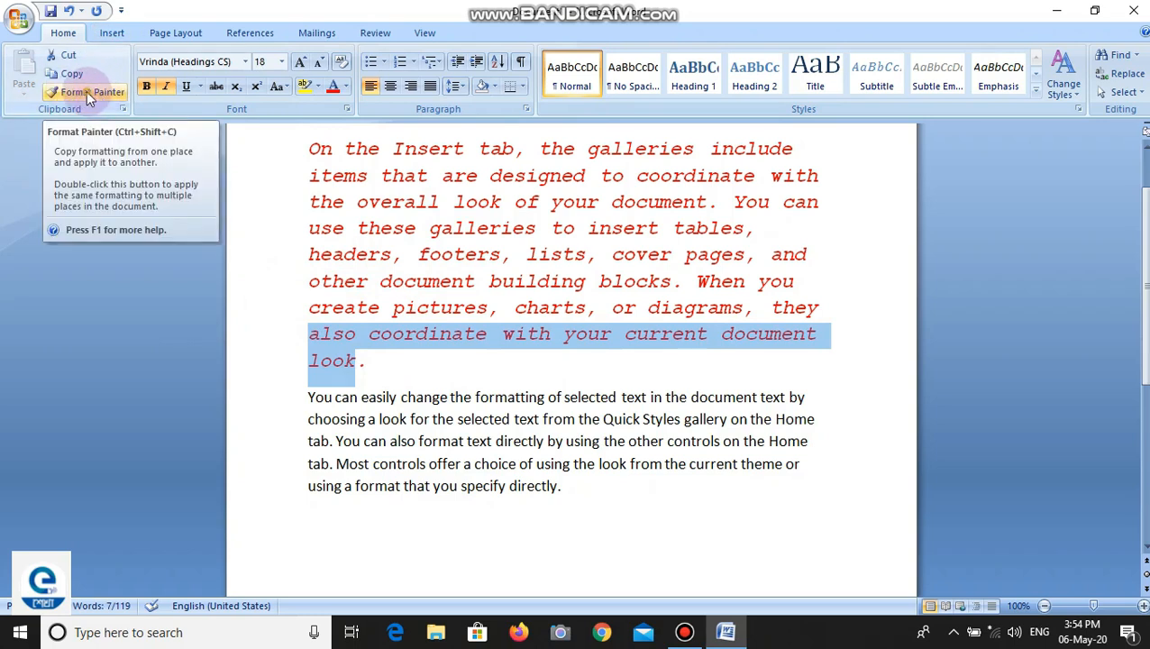
pyautogui.click(86, 91)
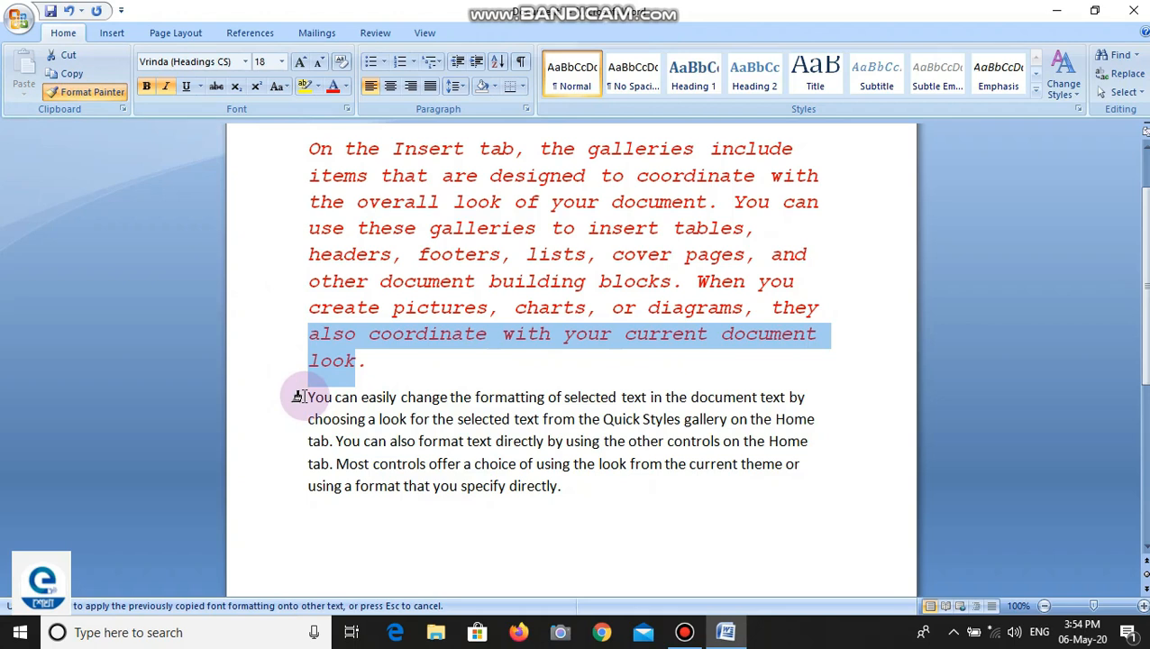
pyautogui.moveTo(305, 396)
pyautogui.mouseDown()
pyautogui.moveTo(378, 398)
pyautogui.moveTo(616, 458)
pyautogui.mouseUp()
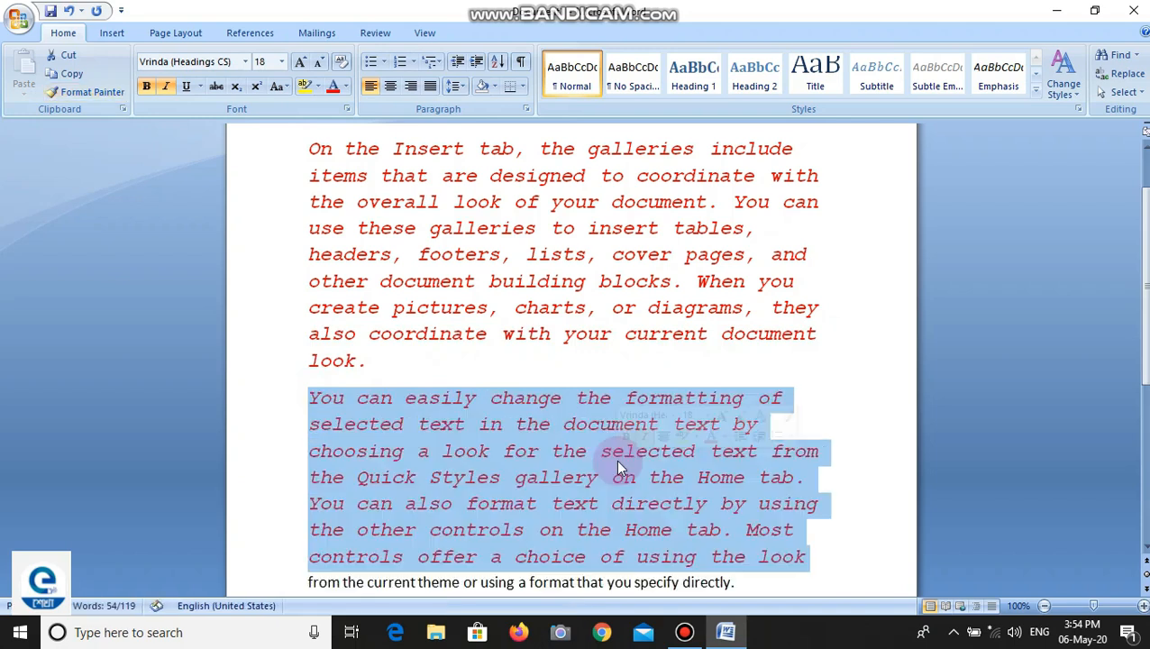
# - Copy the formatting of "You can" with Format Painter onto "current theme or using a format that you specify directly."
pyautogui.scroll(-1, 593, 405)
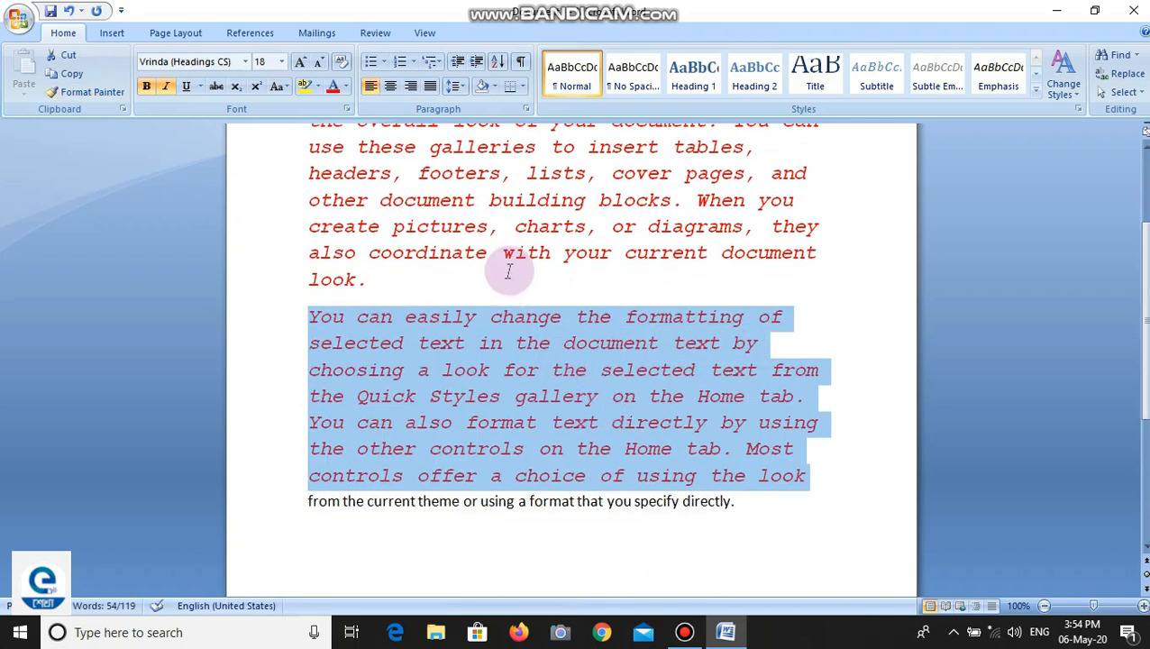
pyautogui.click(636, 562)
pyautogui.moveTo(741, 503); pyautogui.dragTo(603, 524)
pyautogui.click(594, 536)
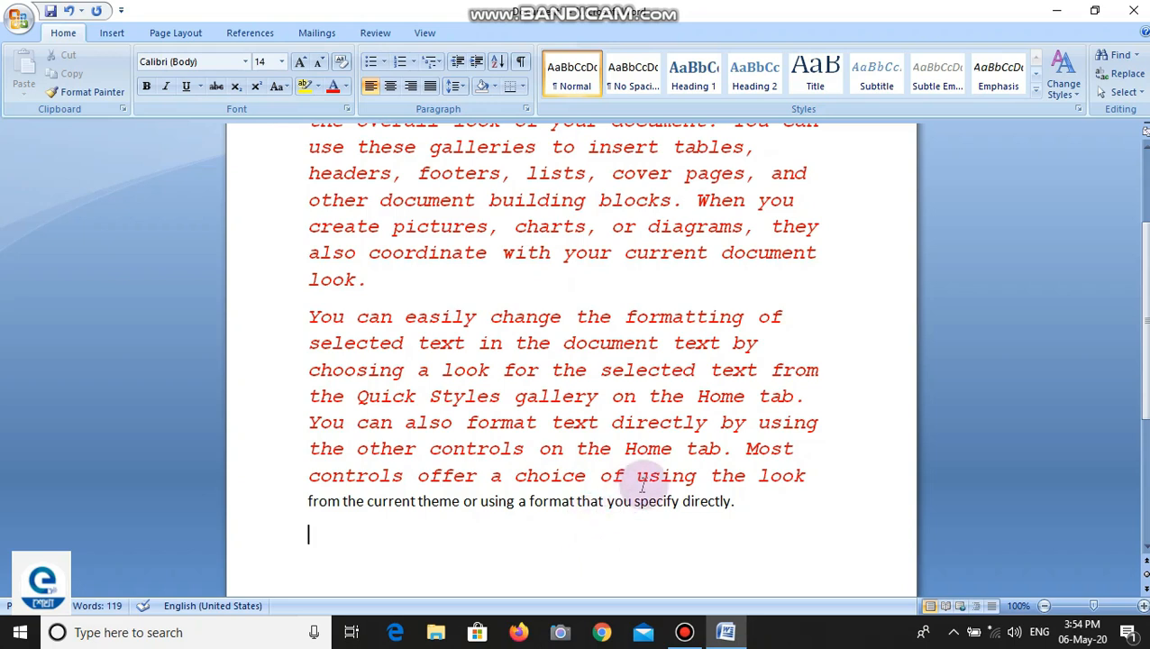
pyautogui.click(305, 317)
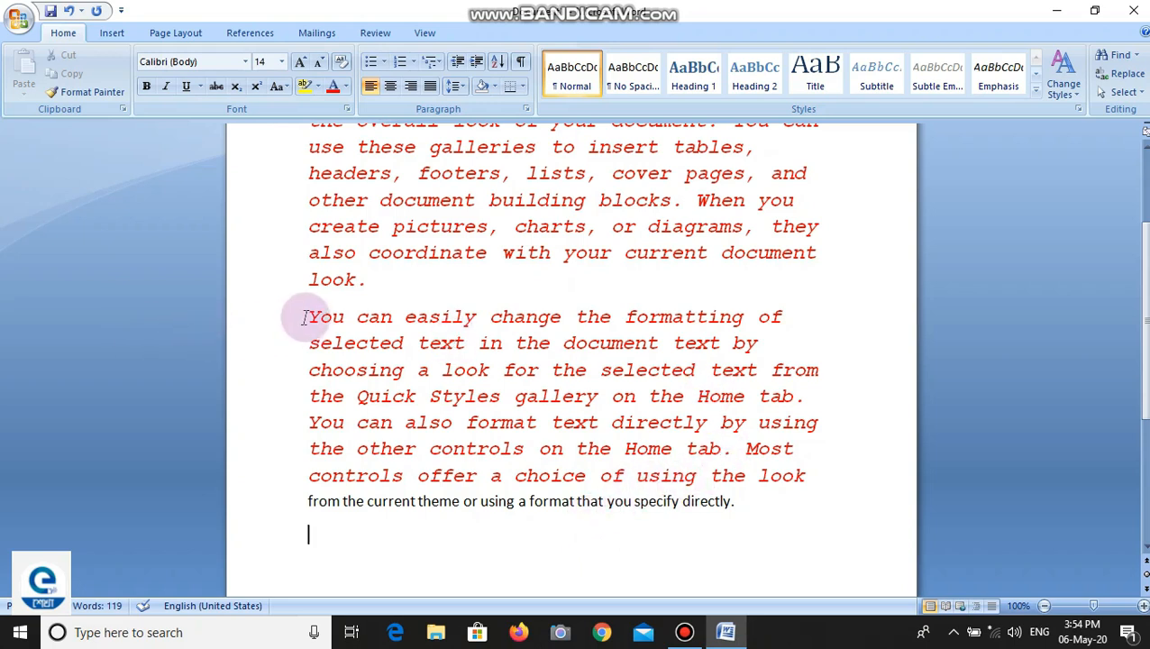
pyautogui.moveTo(304, 317); pyautogui.dragTo(405, 318)
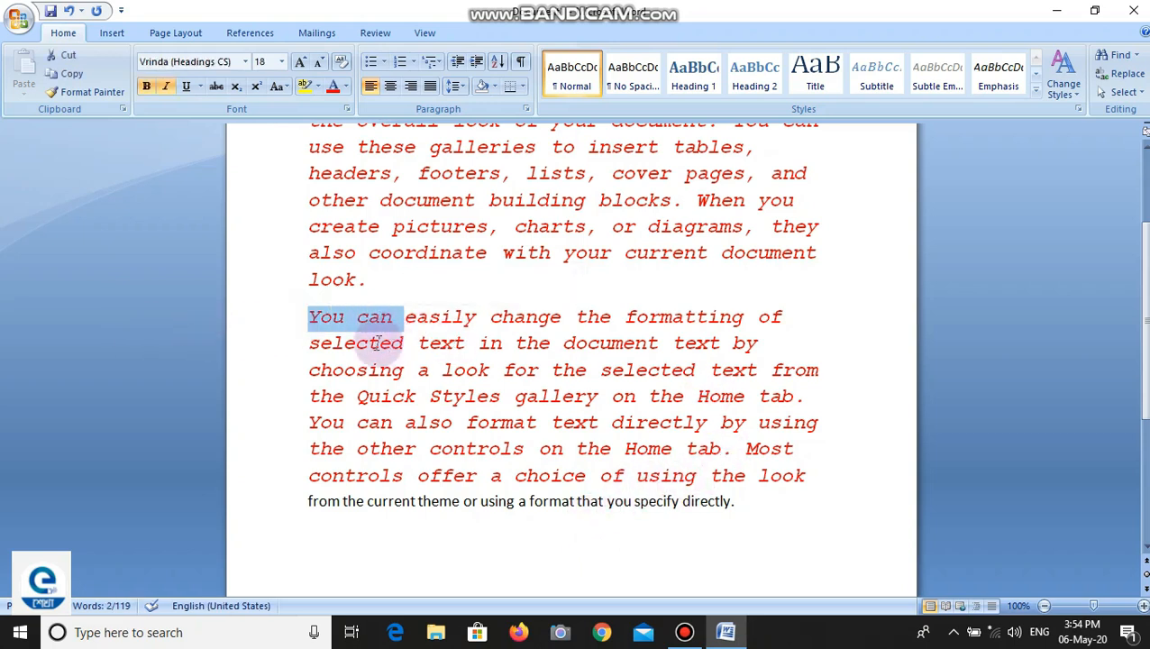
pyautogui.click(87, 92)
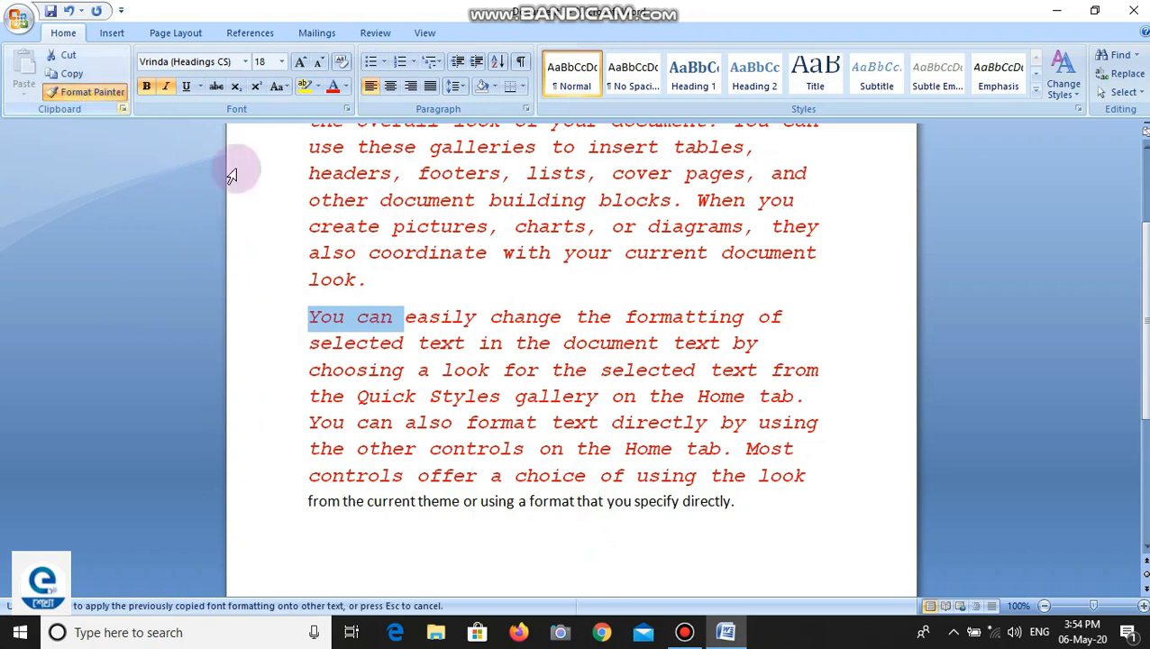
pyautogui.moveTo(753, 497); pyautogui.dragTo(394, 502)
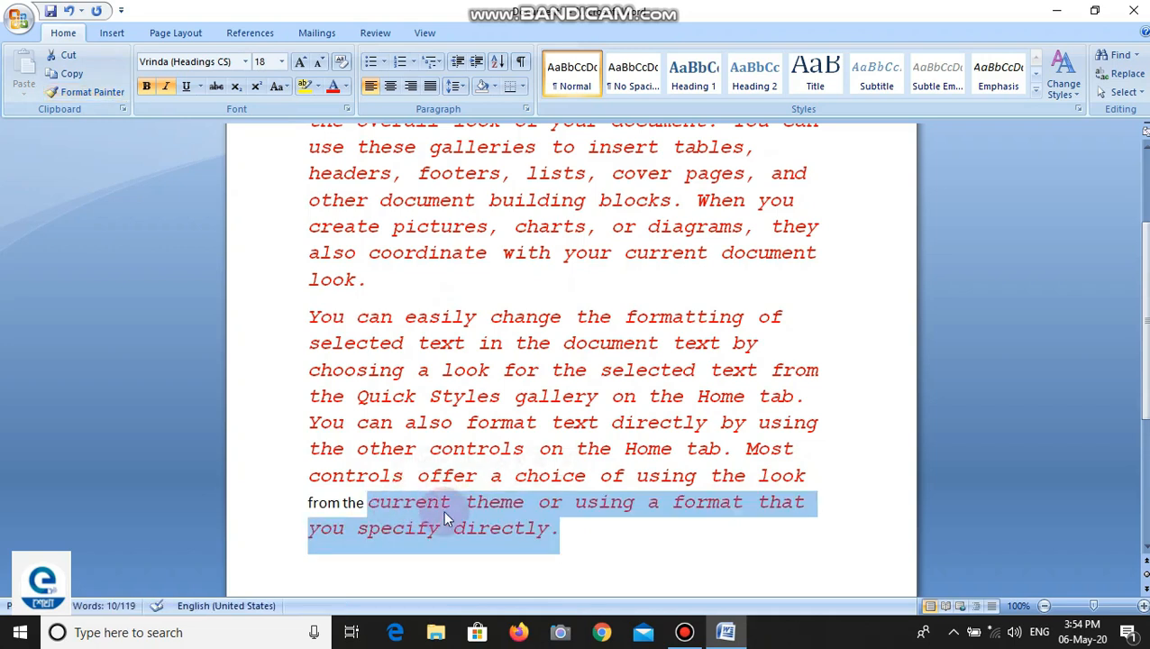
pyautogui.click(615, 569)
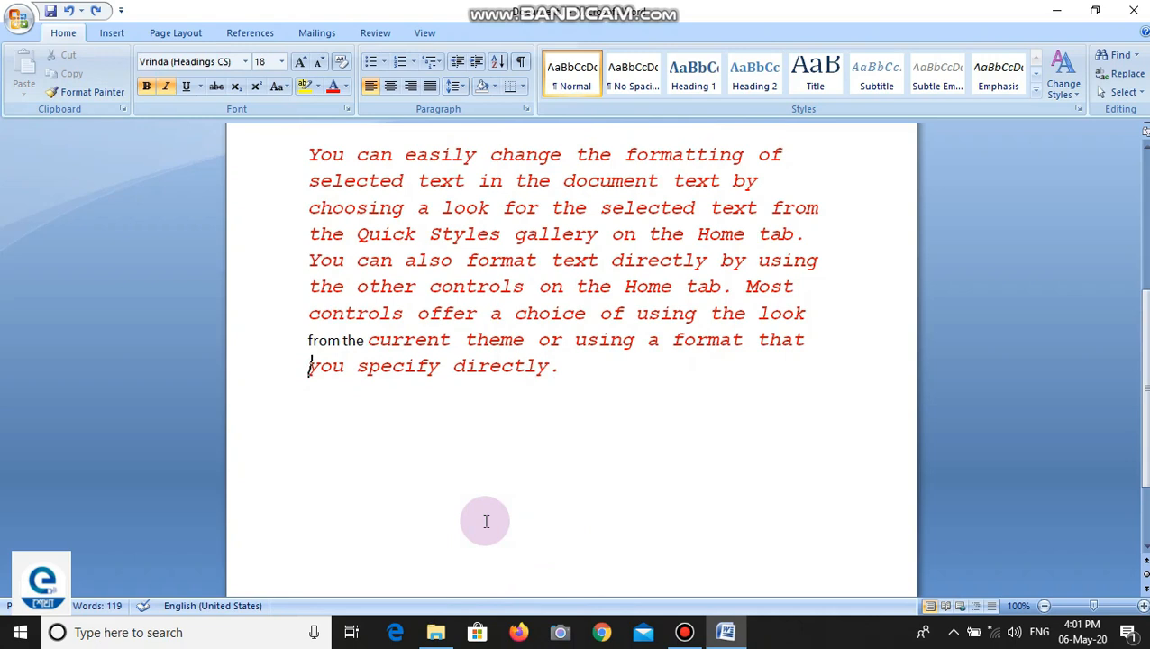
# - Clear all formatting from the first paragraph
pyautogui.scroll(4, 457, 387)
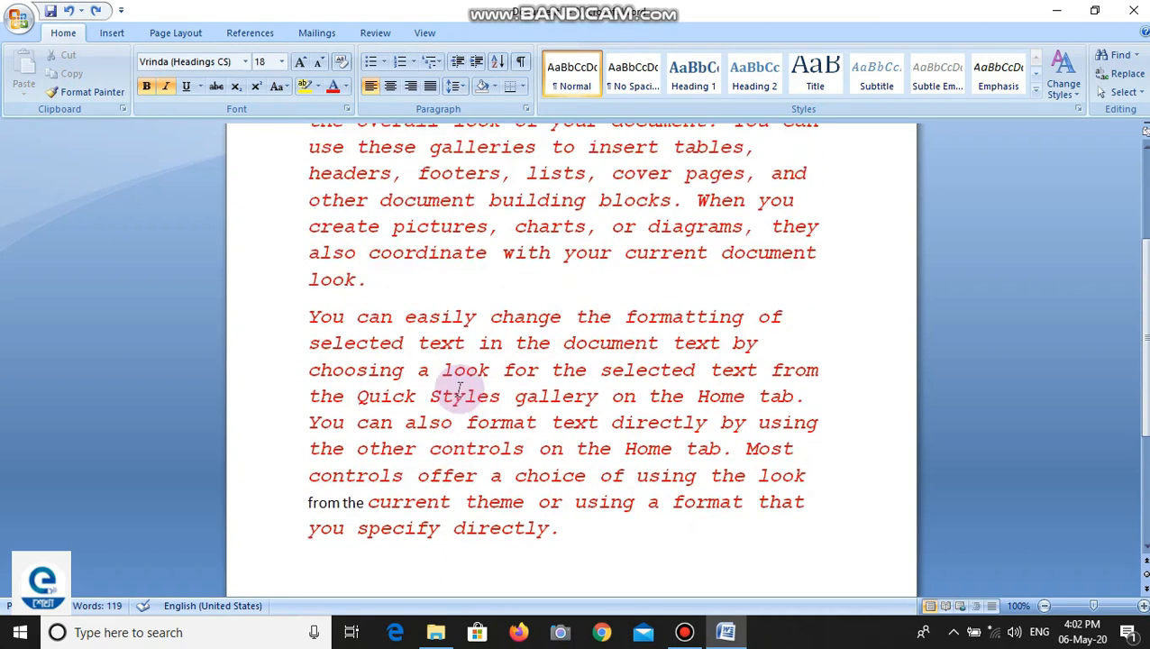
pyautogui.scroll(1, 458, 389)
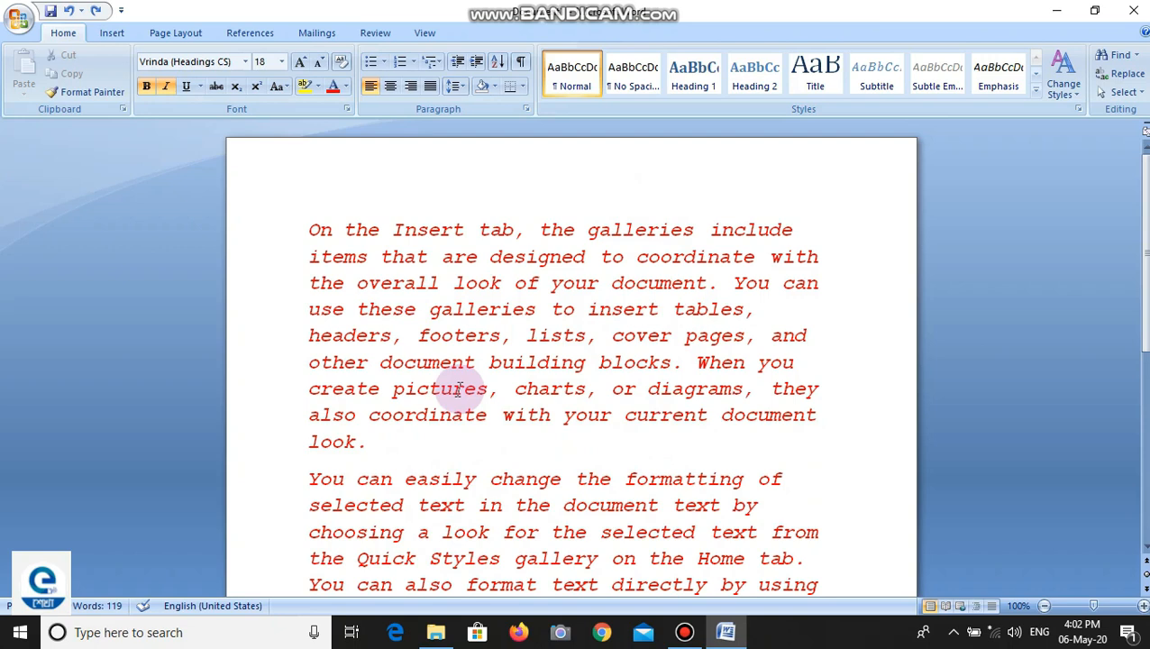
pyautogui.moveTo(375, 444); pyautogui.dragTo(277, 246)
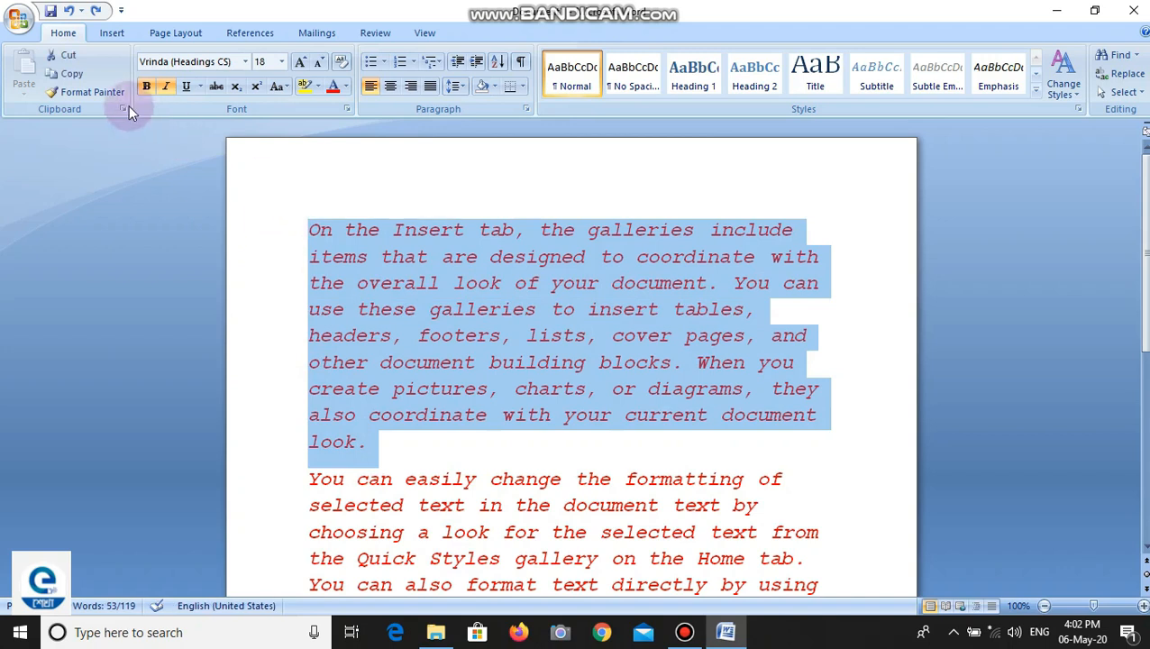
pyautogui.click(340, 67)
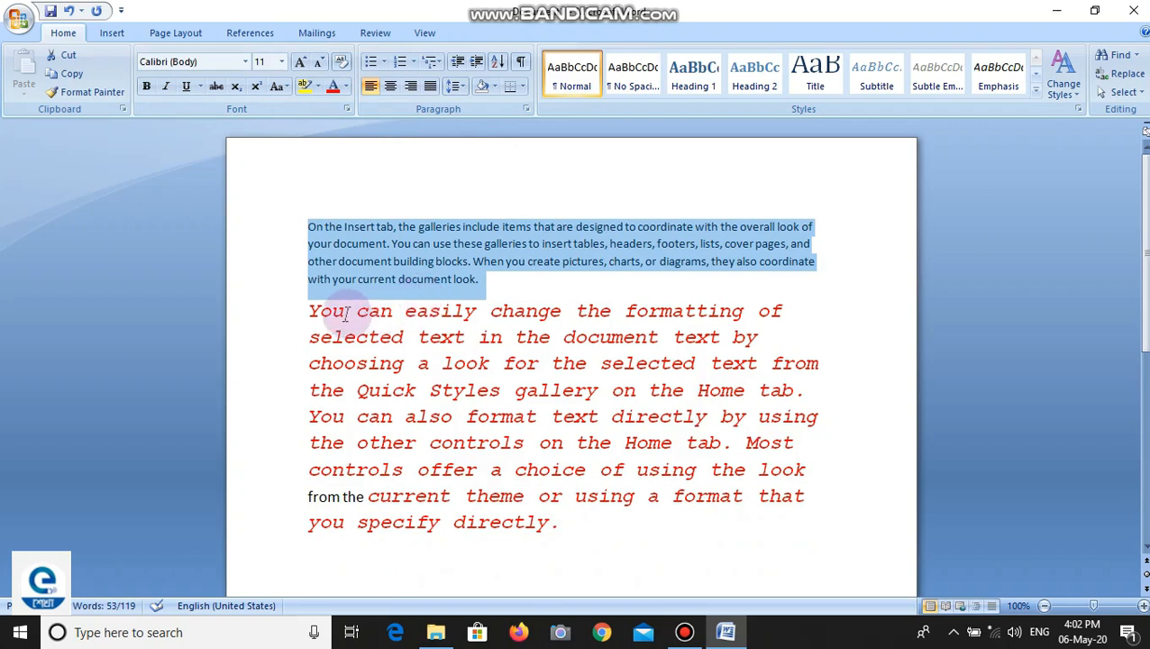
# - Clear all formatting from the second paragraph and deselect it
pyautogui.moveTo(309, 310); pyautogui.dragTo(559, 553)
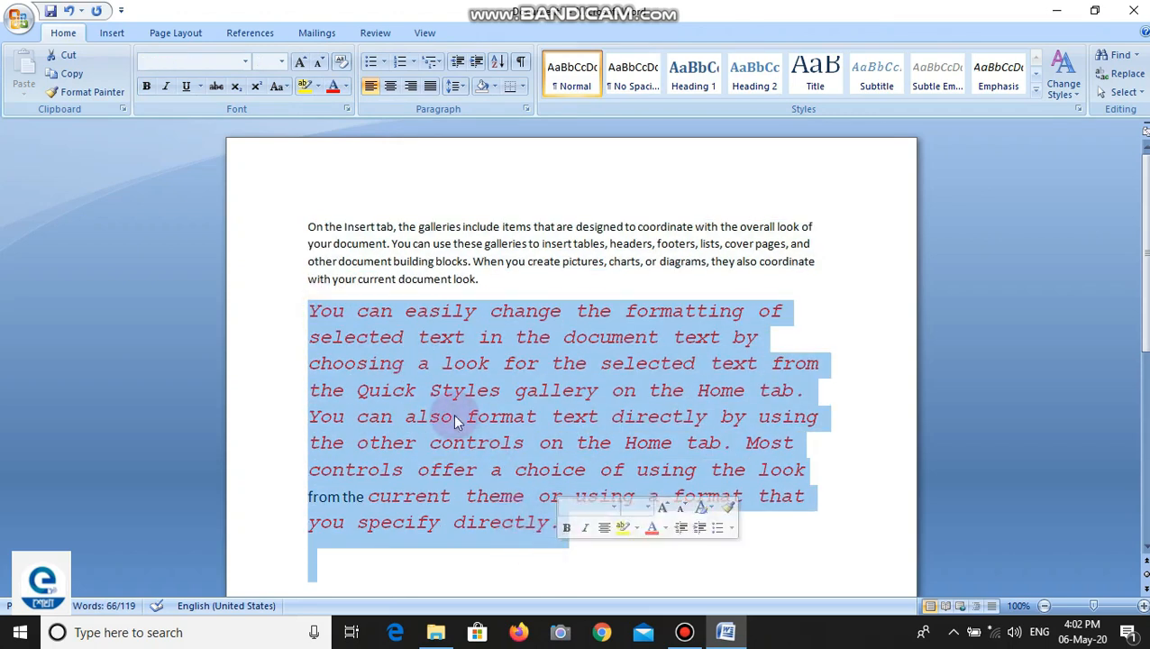
pyautogui.click(343, 63)
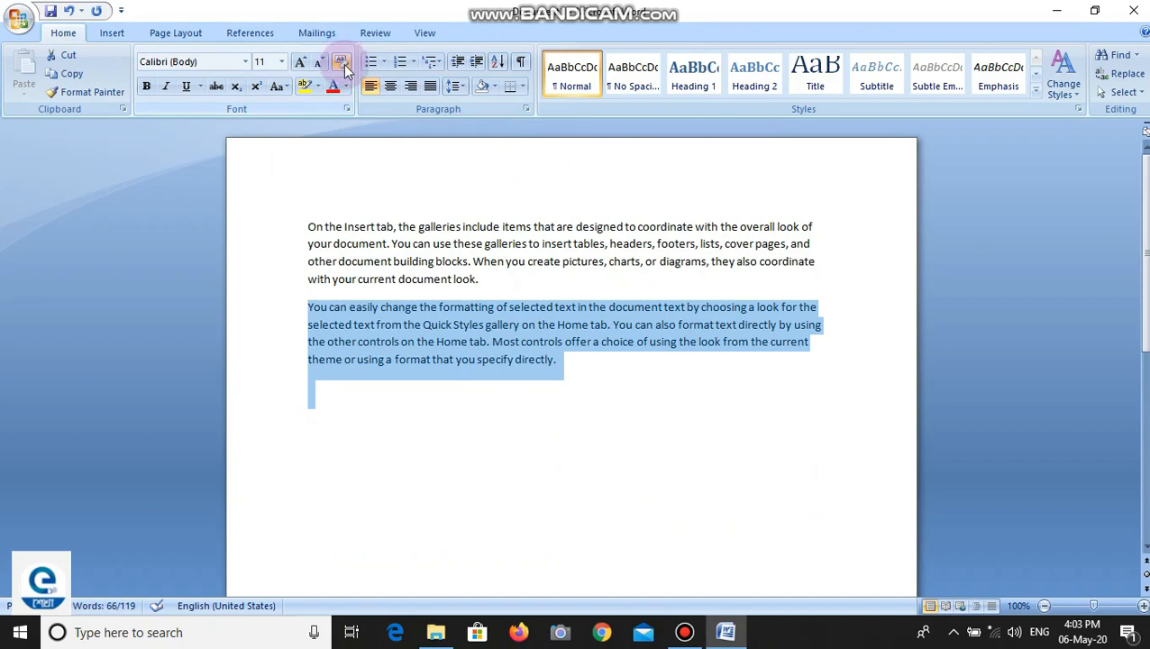
pyautogui.click(421, 387)
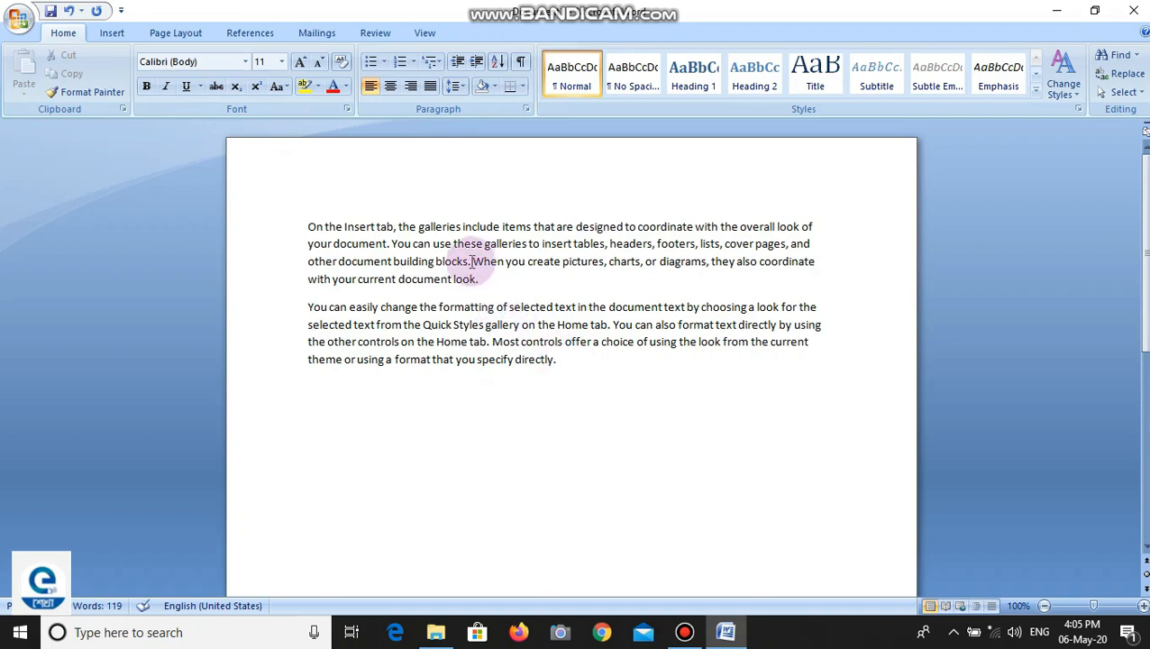
# - Highlight "When you create pictures" in the first paragraph in bright green and deselect it
pyautogui.moveTo(470, 261); pyautogui.dragTo(587, 263)
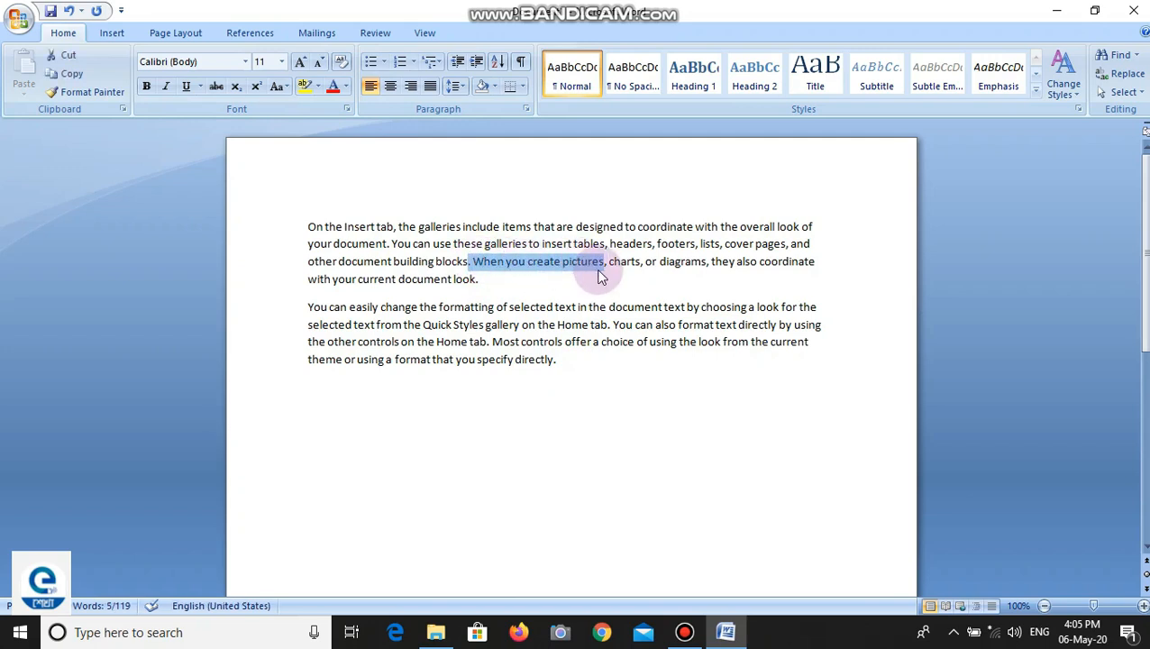
pyautogui.click(317, 86)
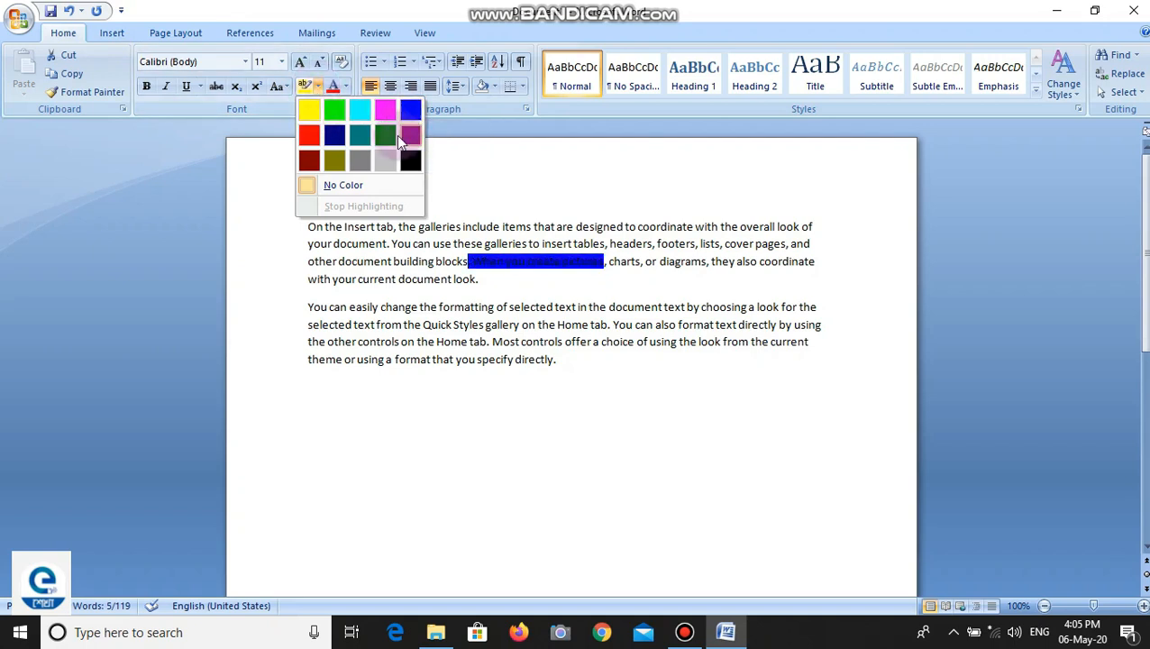
pyautogui.click(334, 110)
pyautogui.click(521, 283)
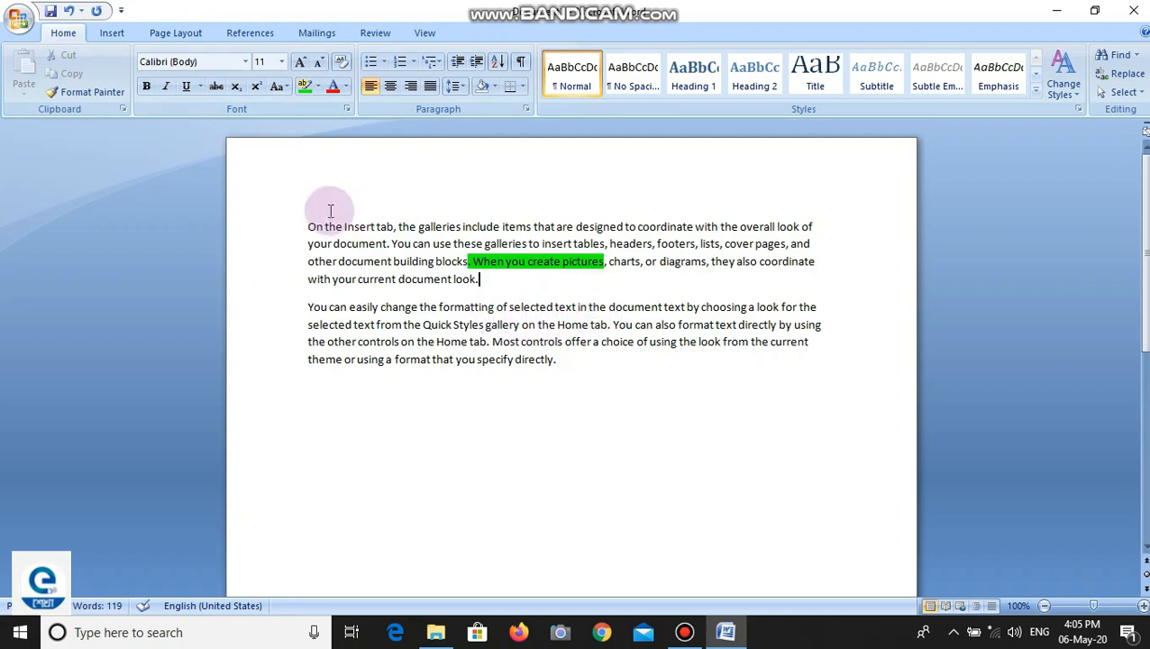
# - Highlight "You can easily change the" at the start of the second paragraph in yellow
pyautogui.moveTo(308, 307); pyautogui.dragTo(429, 308)
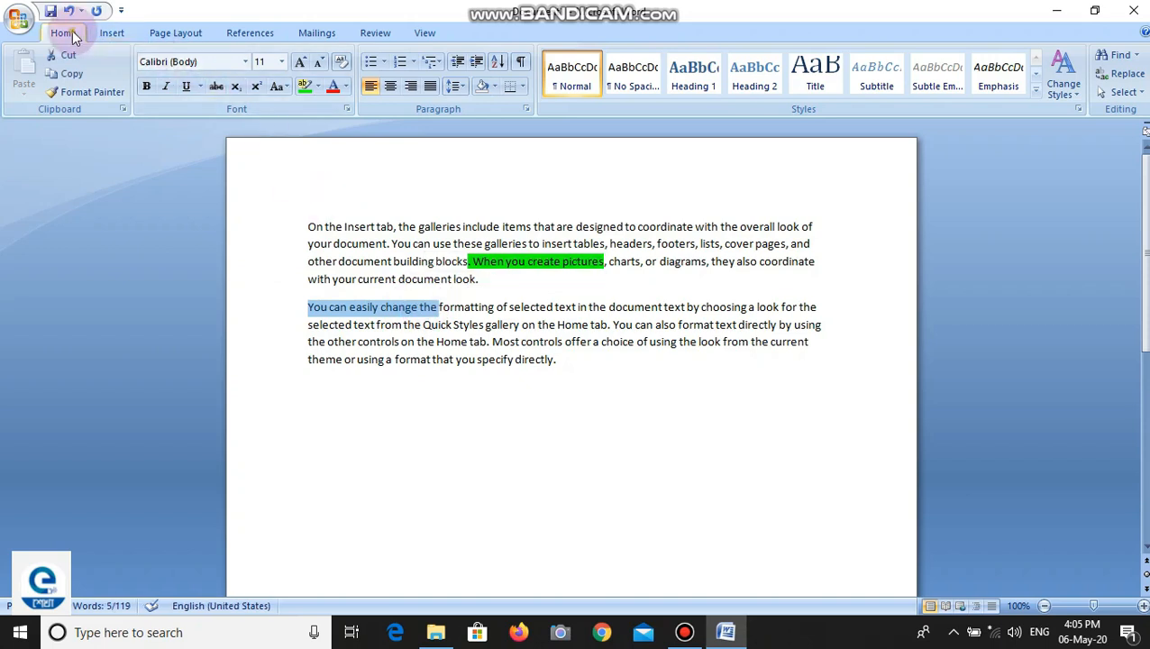
pyautogui.click(319, 85)
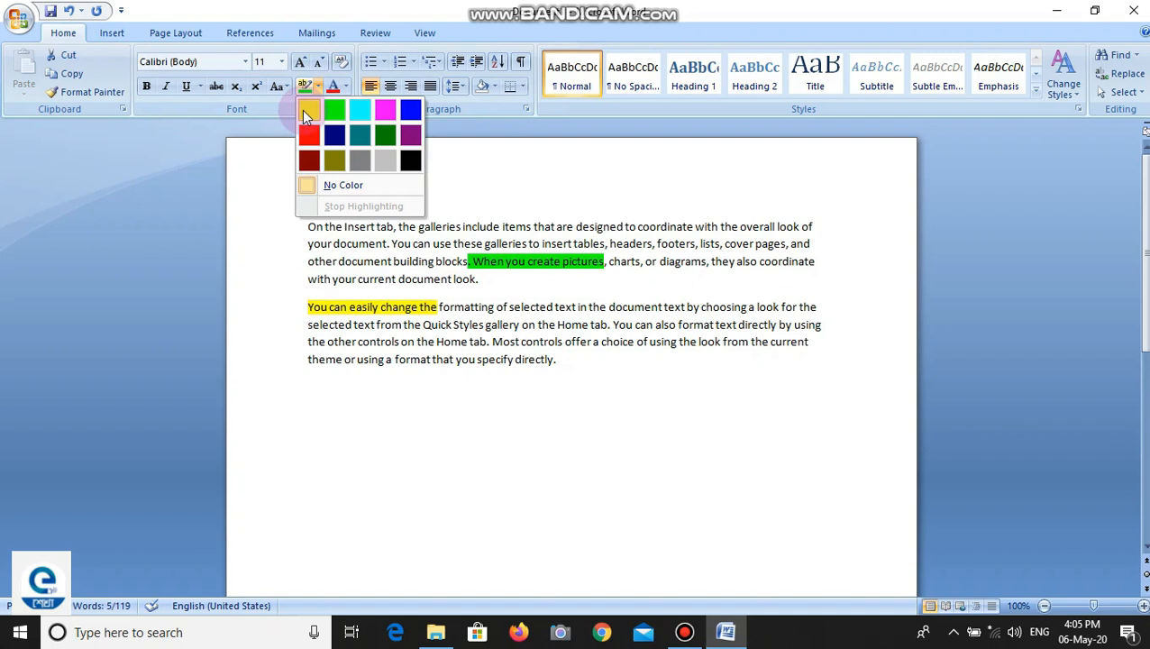
pyautogui.click(306, 111)
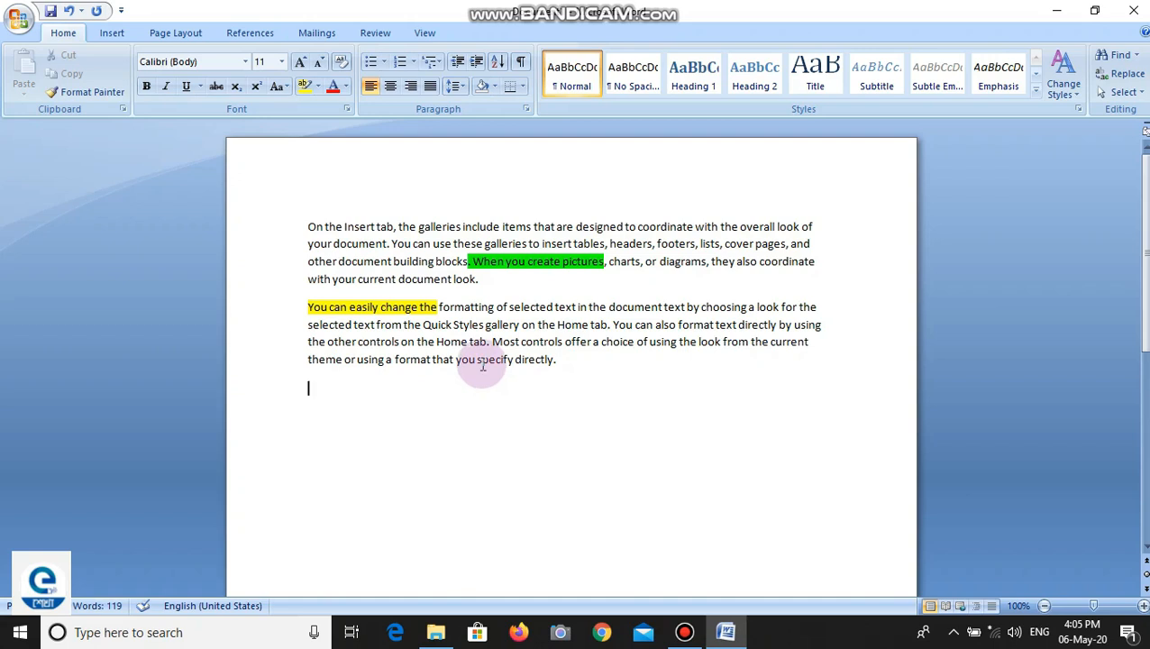
# - Remove the highlight from "You can easily change the" in the second paragraph by setting it to No Color
pyautogui.moveTo(307, 307); pyautogui.dragTo(433, 308)
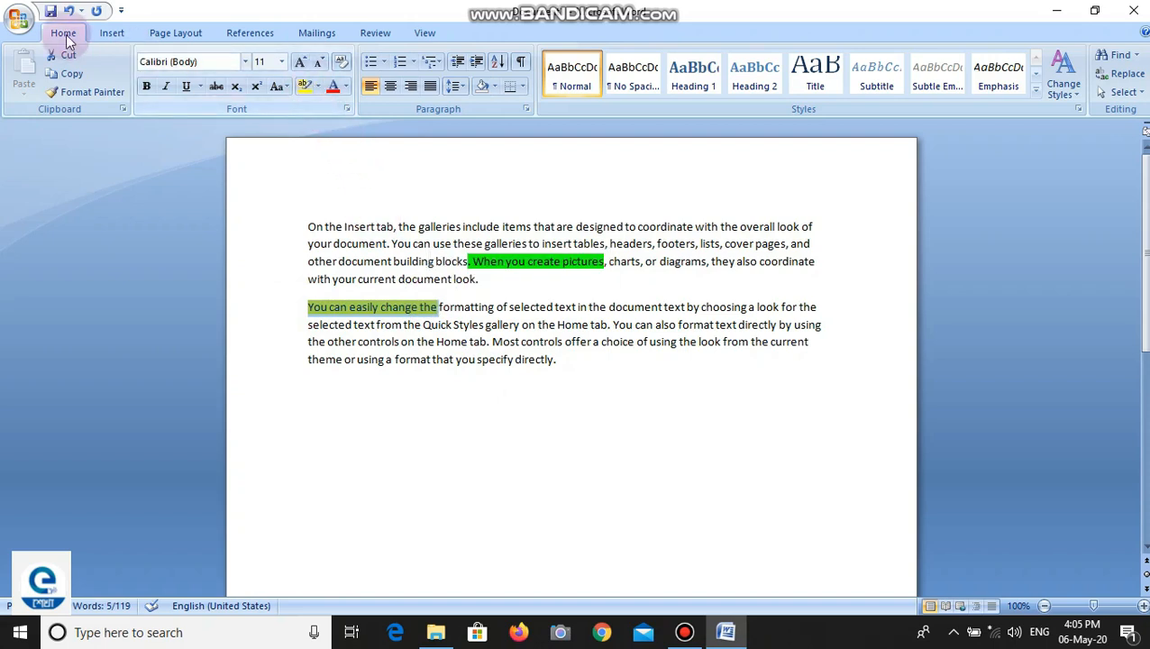
pyautogui.click(317, 86)
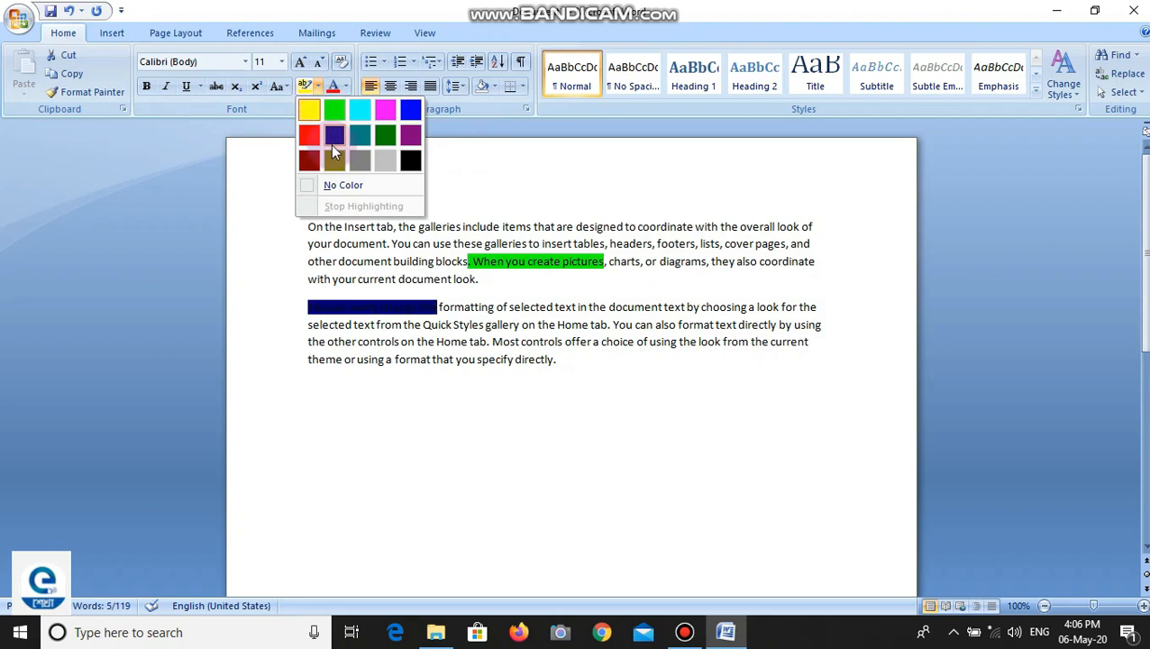
pyautogui.click(340, 180)
pyautogui.click(385, 395)
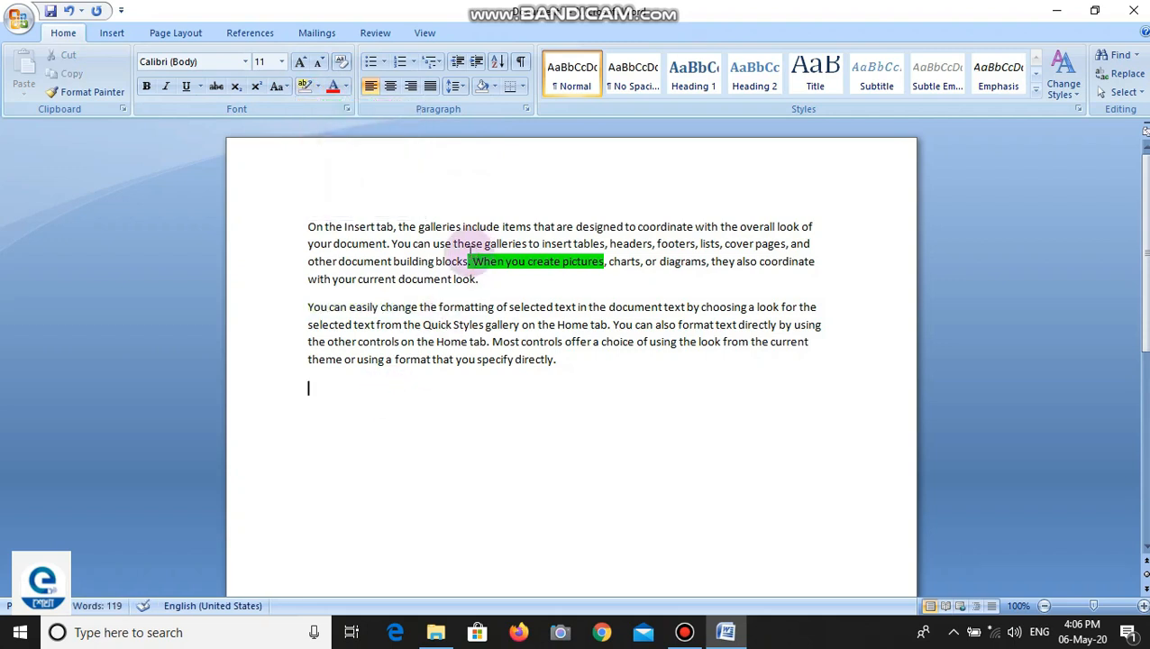
# - Set the highlight of "When you create pictures" in the first paragraph to No Color and deselect the text
pyautogui.moveTo(467, 261); pyautogui.dragTo(605, 261)
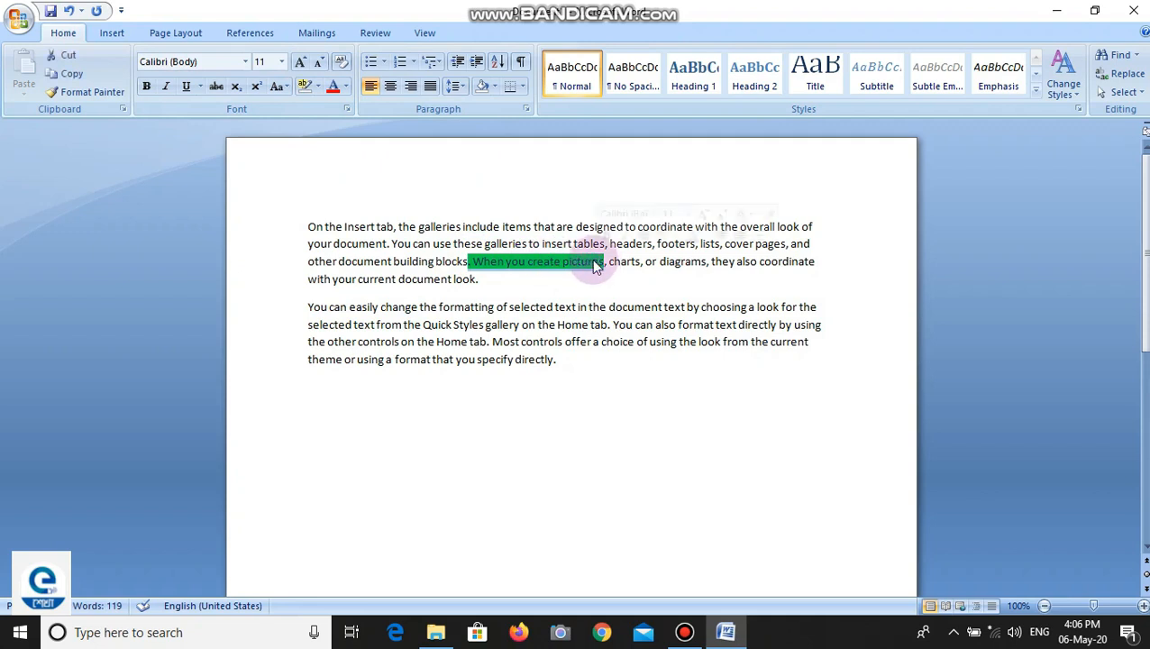
pyautogui.click(317, 86)
pyautogui.click(340, 185)
pyautogui.click(527, 282)
pyautogui.click(527, 282)
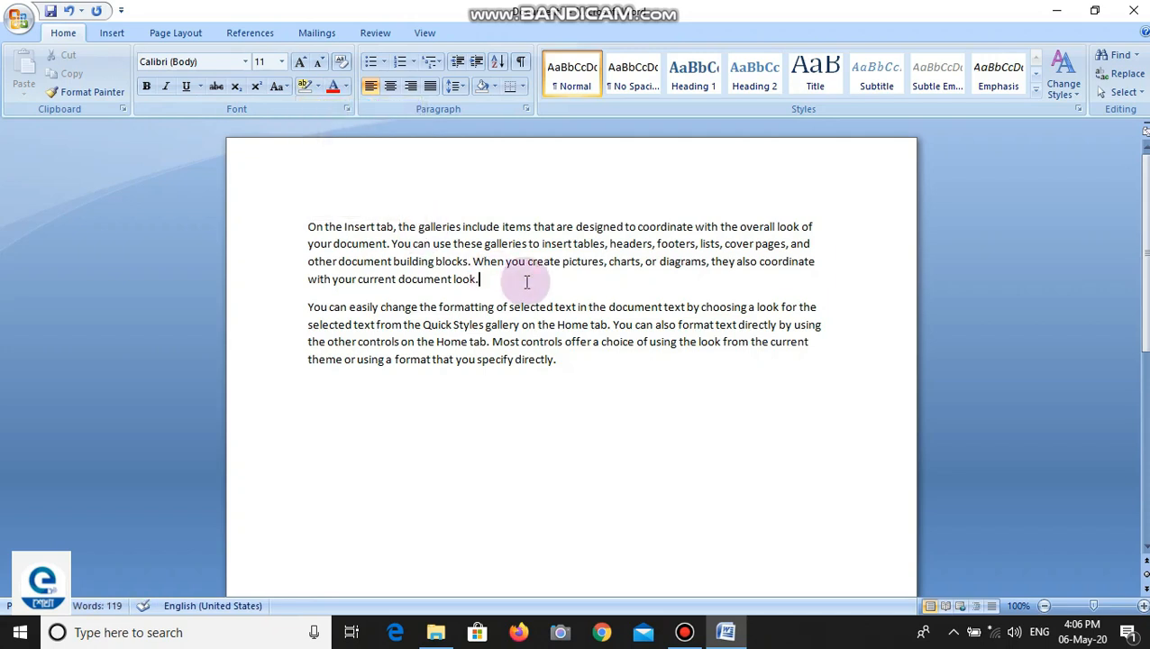